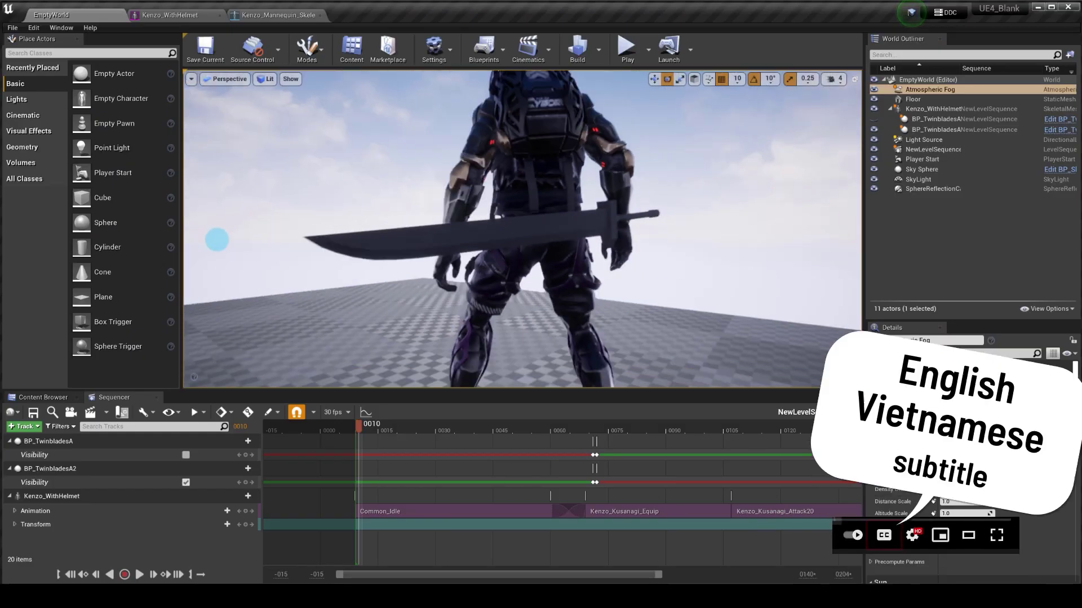
Step: Preview the finished sequence, scrubbing the animation from frame 0073 to 0092
left_click_drag(217, 239, 548, 248)
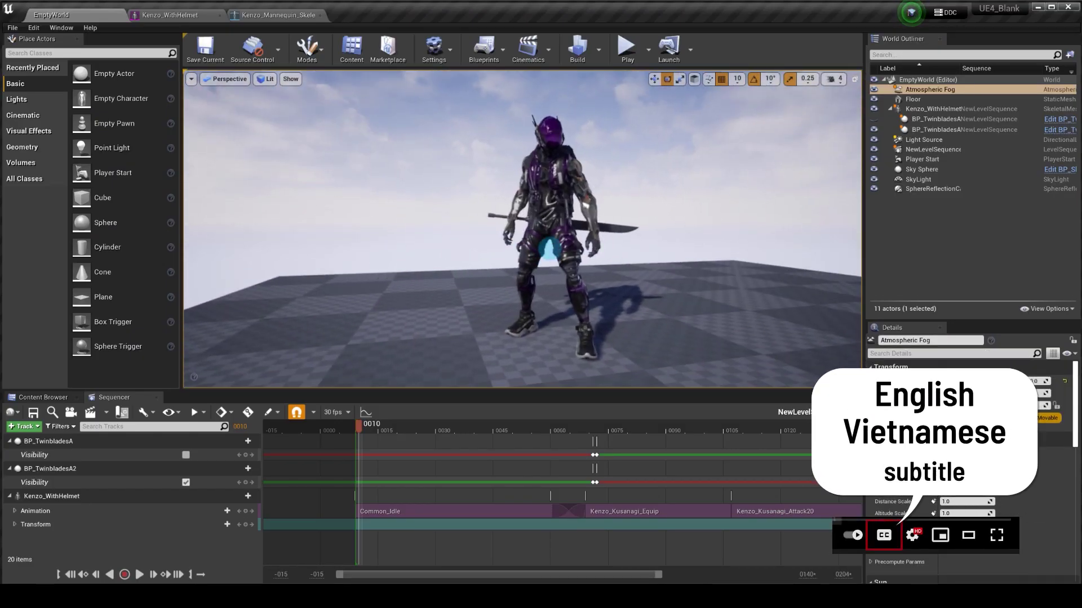
left_click_drag(546, 248, 521, 247)
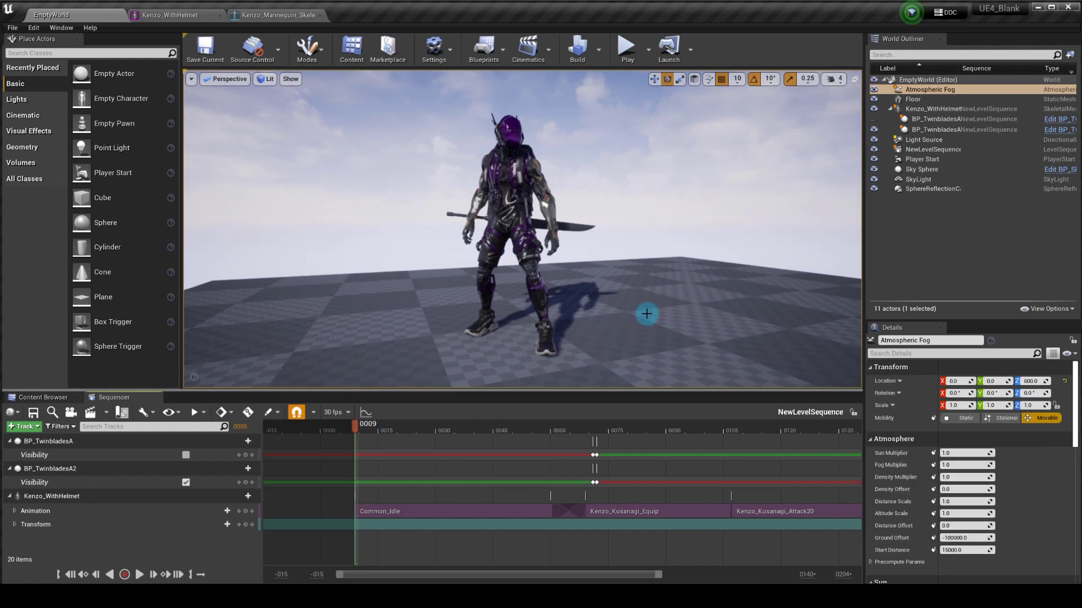
key("space")
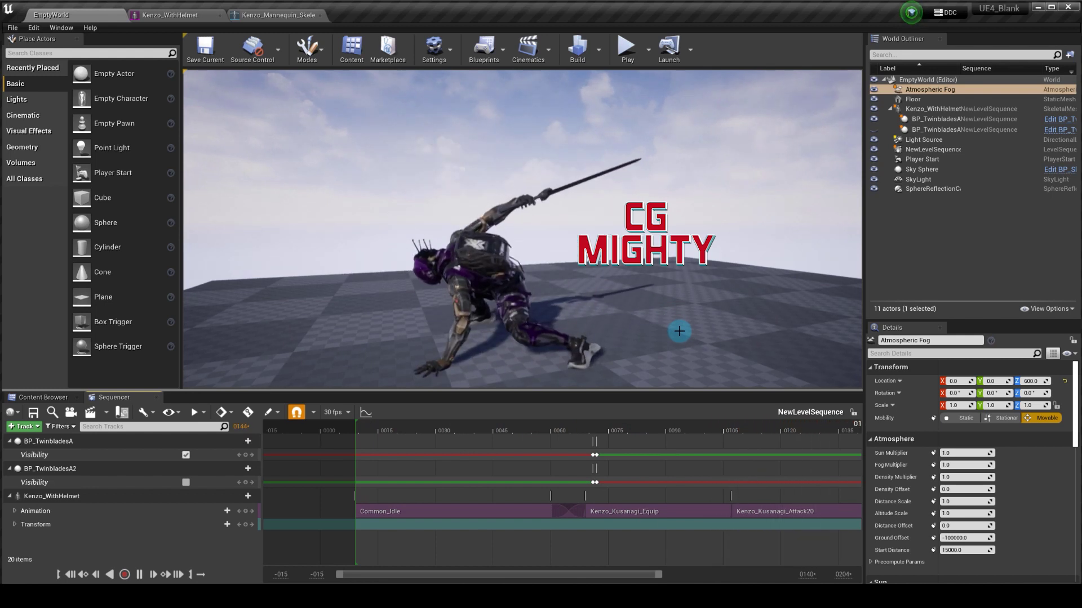
left_click_drag(575, 424, 605, 424)
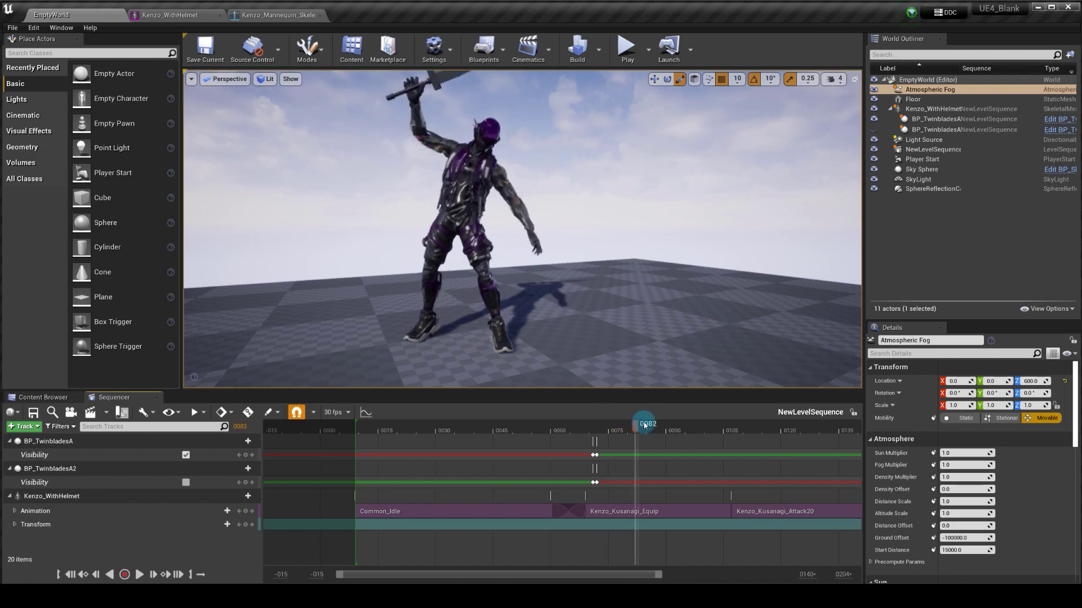
left_click_drag(604, 424, 678, 431)
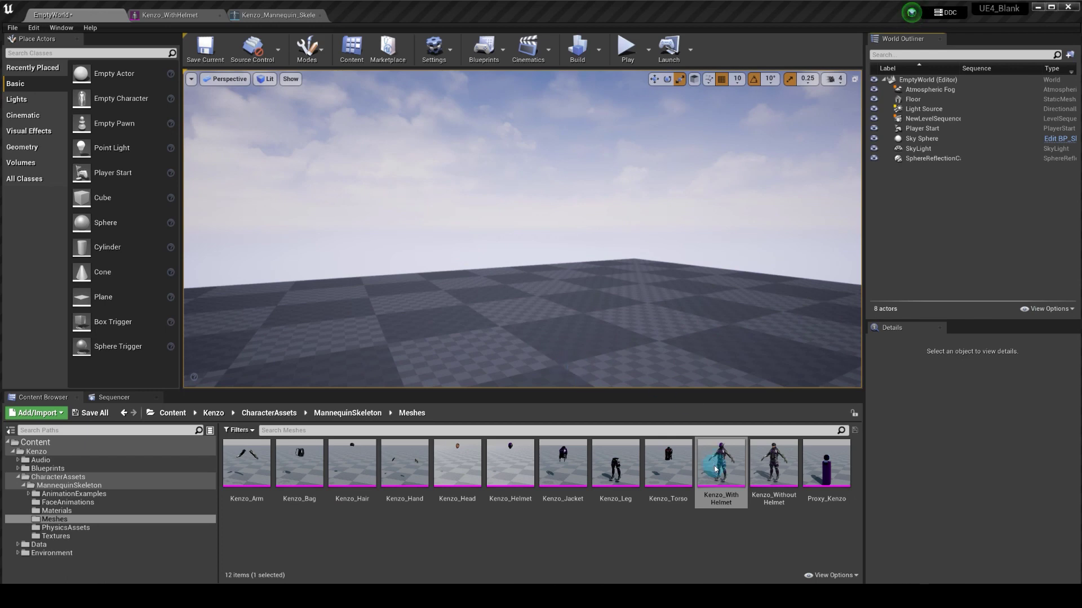
Step: Place Kenzo_WithHelmet in the level and open its skeletal mesh in the mesh editor
left_click_drag(715, 469, 524, 342)
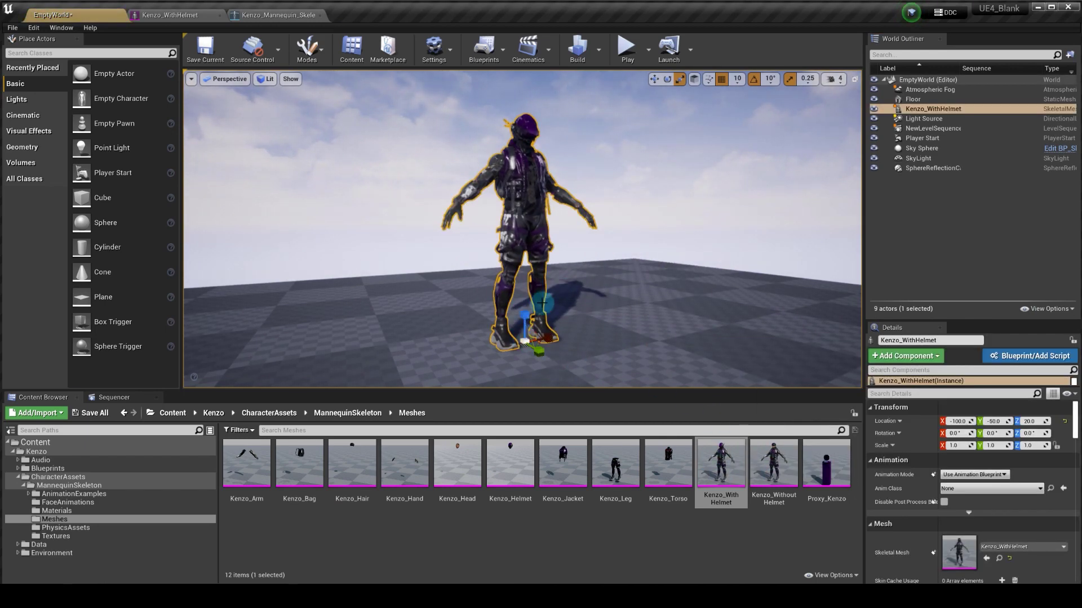
left_click(530, 181)
double_click(530, 181)
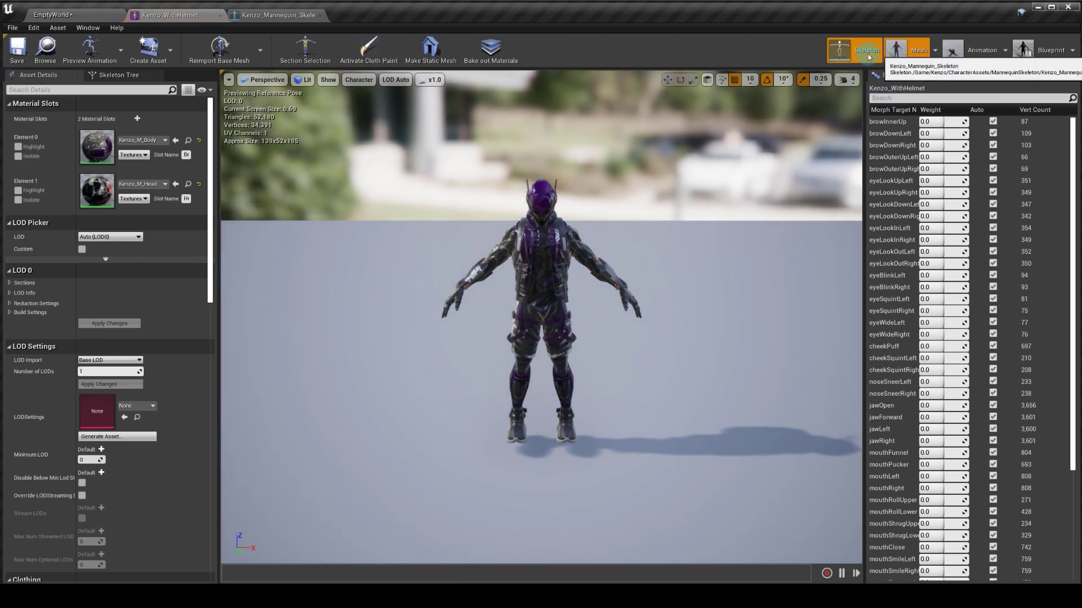
Step: In Skeleton mode, select the hand_r bone and frame the view on the right hand
left_click(840, 49)
scroll(125, 404, "down", 3)
left_click(80, 417)
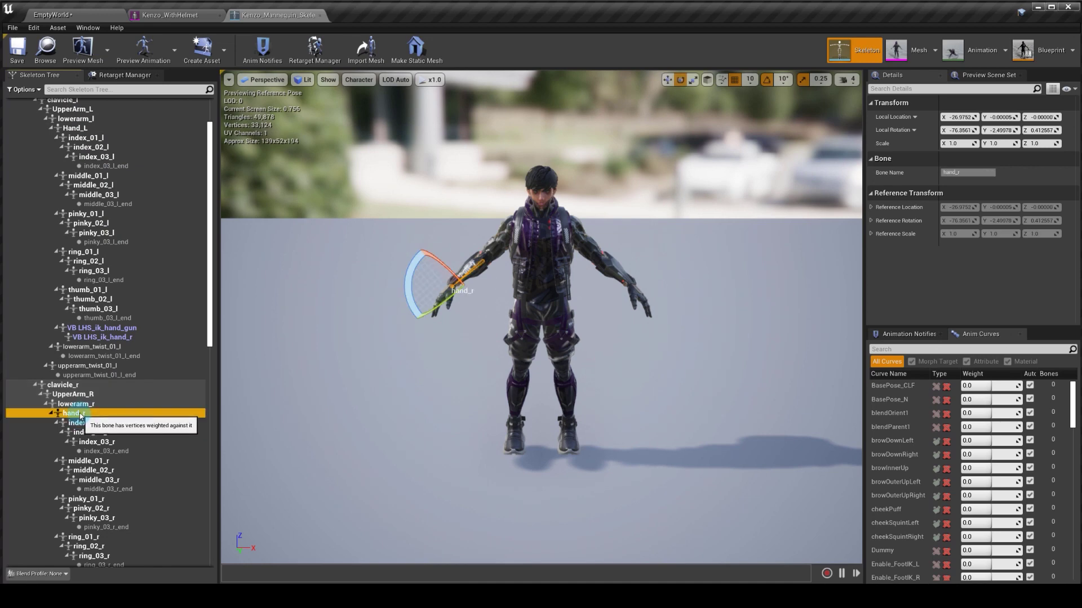
key("f")
left_click_drag(367, 244, 507, 245)
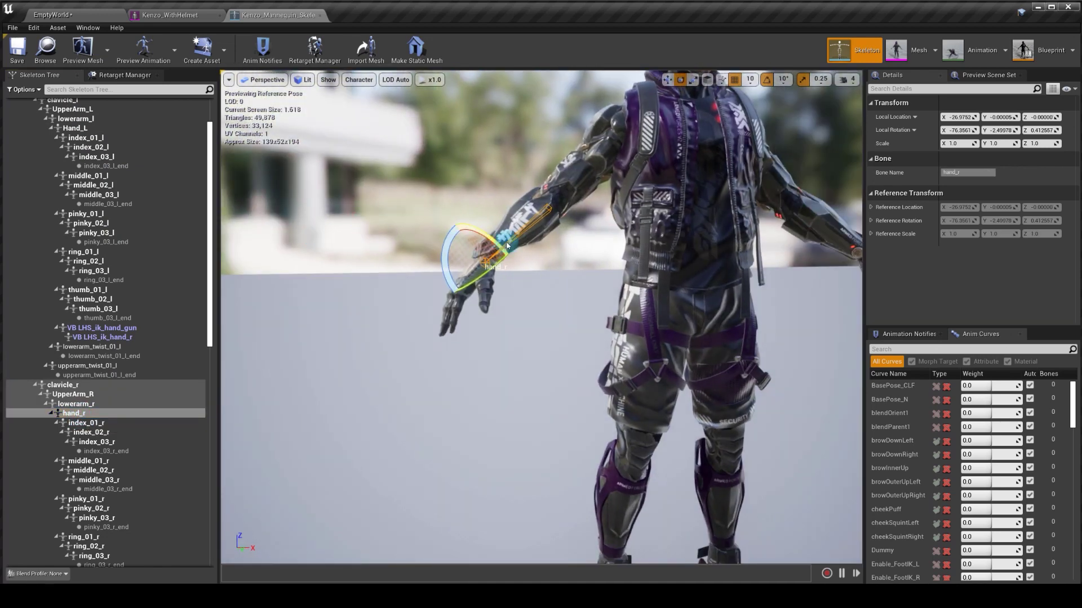
Step: Add a socket to hand_r and name it Sword_rSocket
right_click(81, 416)
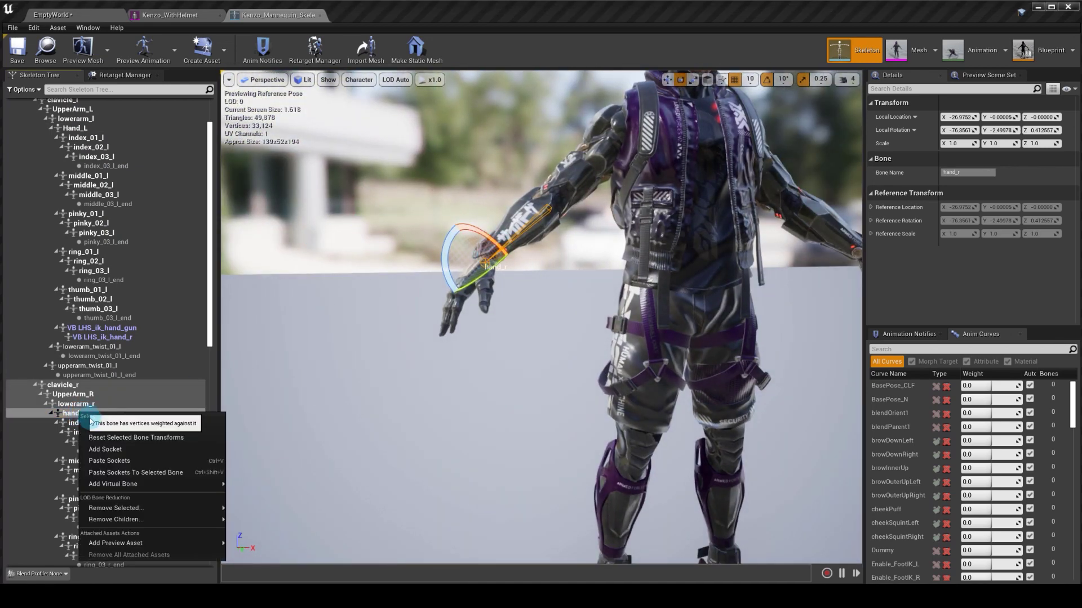
mouse_move(125, 485)
left_click(131, 451)
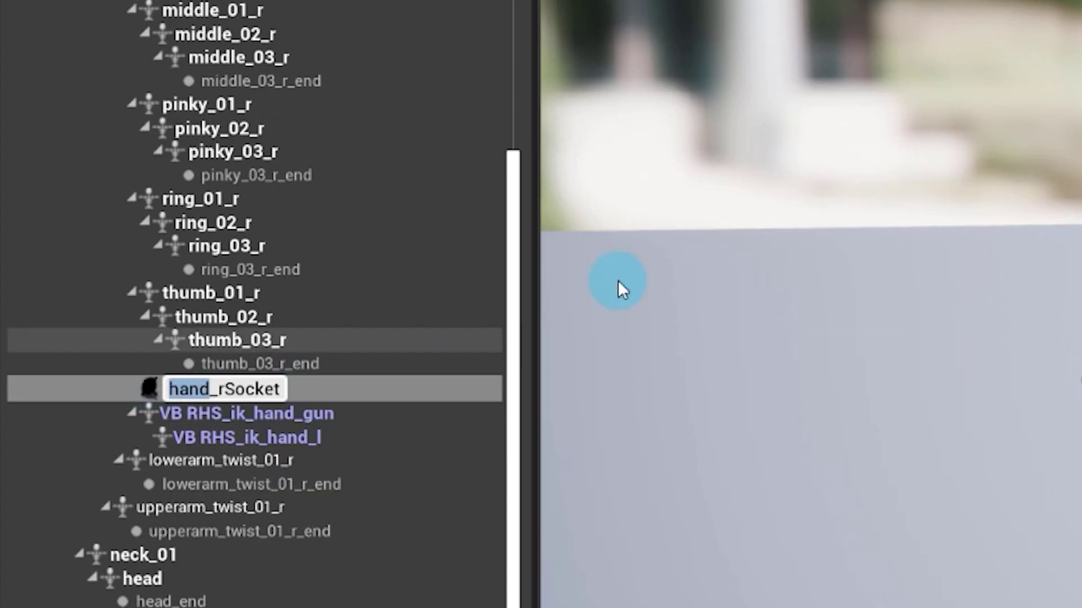
type("d")
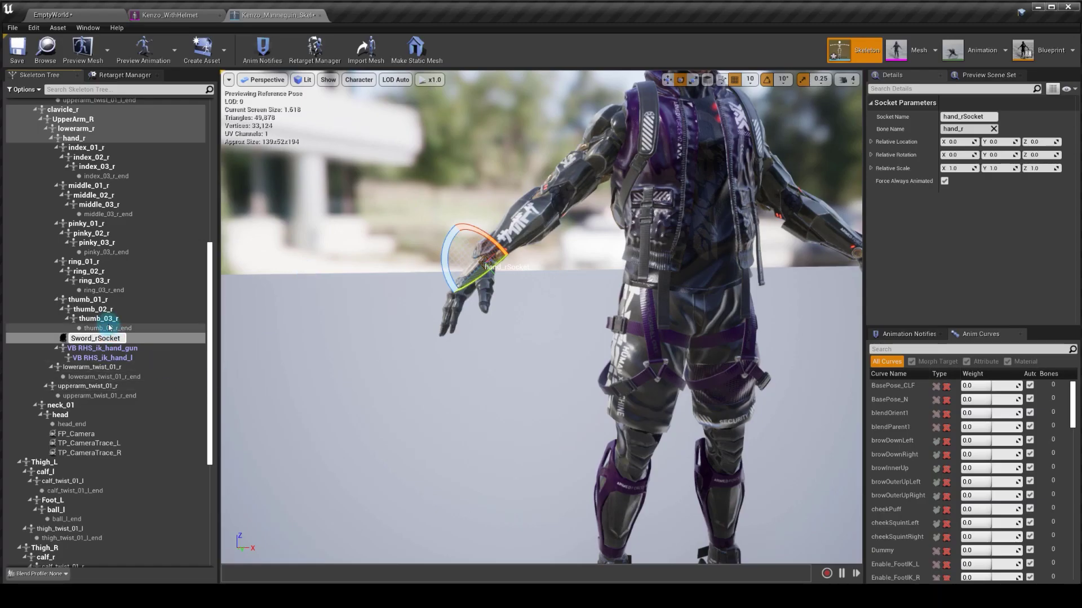
left_click(109, 328)
left_click(113, 336)
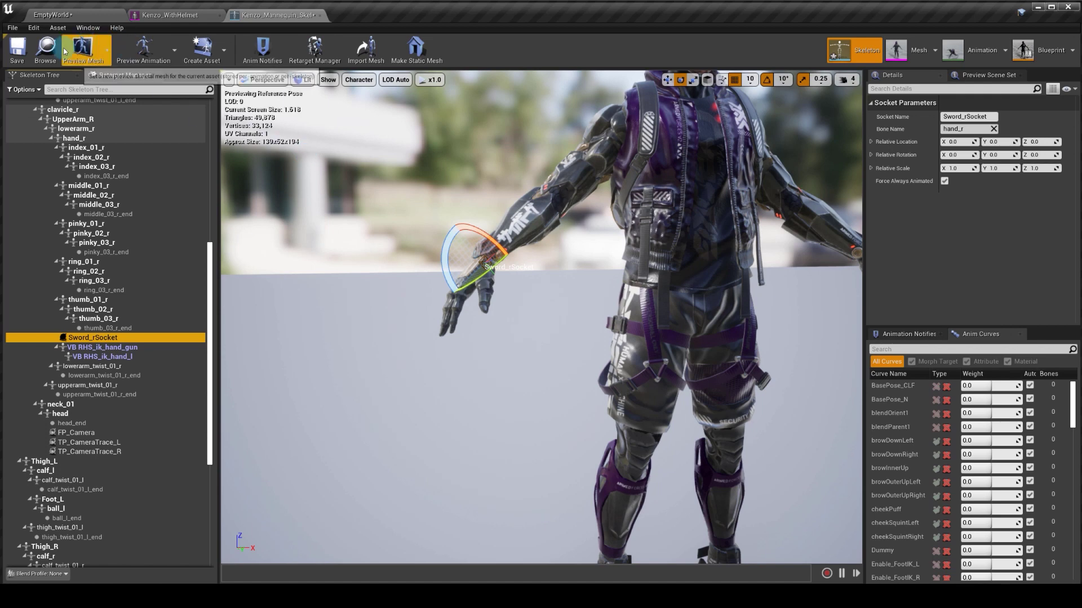
Step: Back in the level, filter the Content Browser to Static Mesh and open the Kenzo folder
left_click(87, 16)
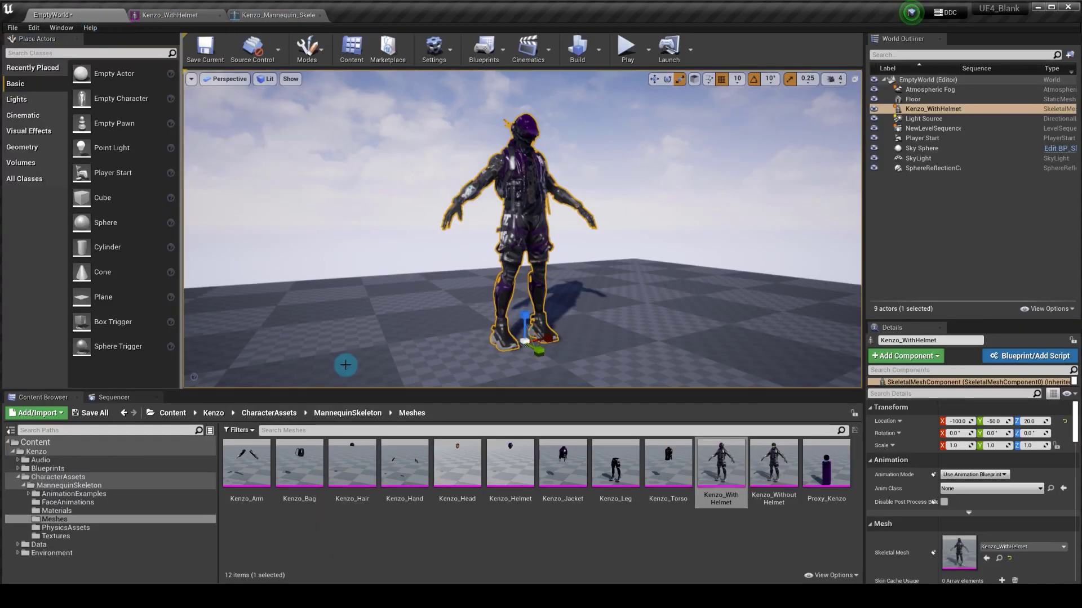
left_click(239, 430)
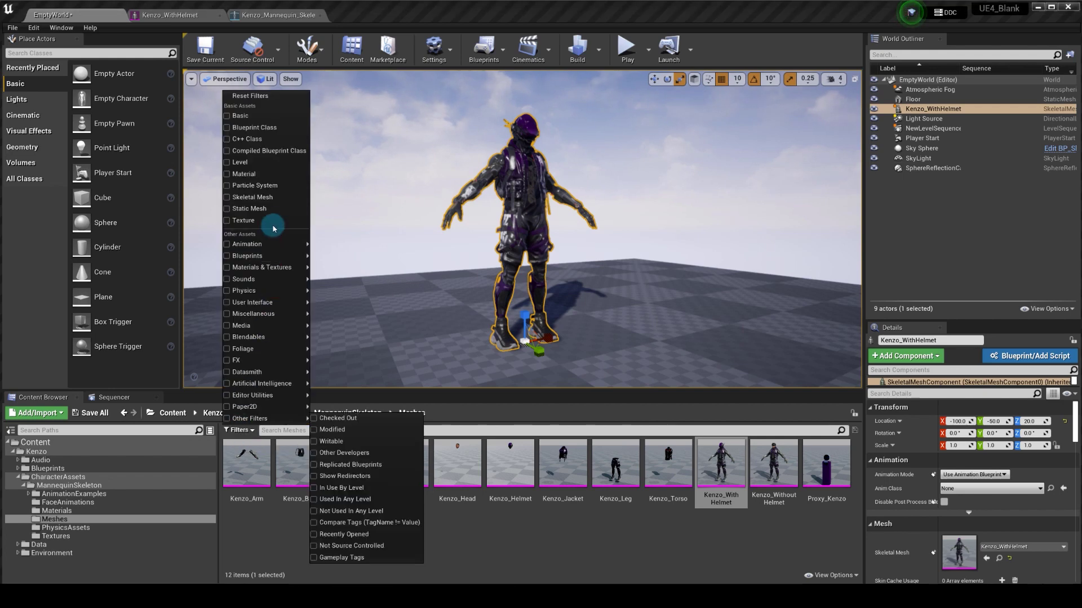
left_click(270, 208)
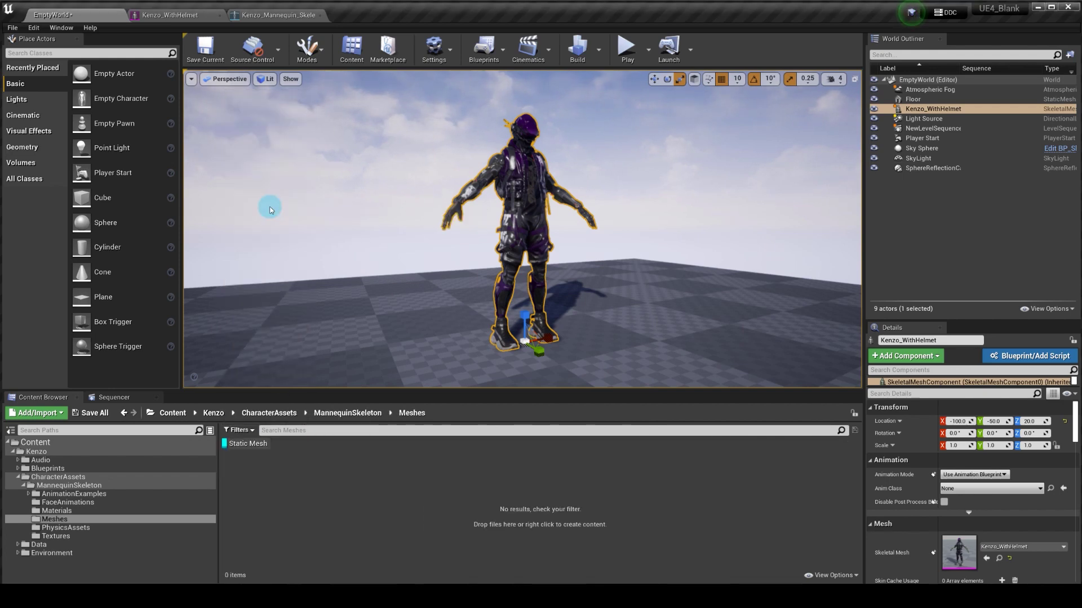
left_click(93, 451)
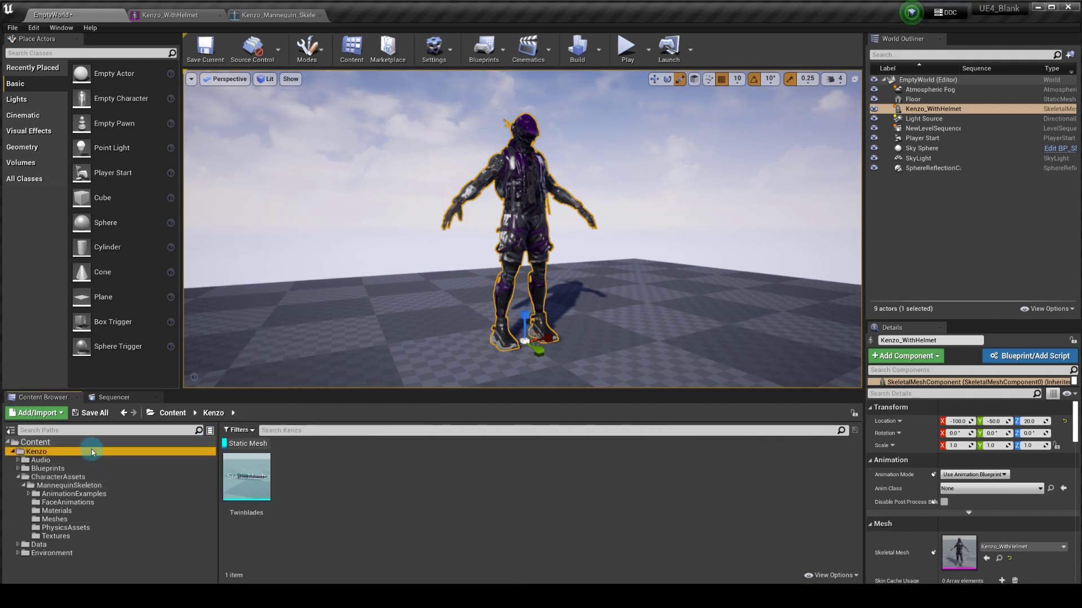
Step: Place the Twinblades mesh in the level, try parenting it to Kenzo_WithHelmet, then delete it
left_click(251, 490)
mouse_move(252, 490)
left_mouse_down()
mouse_move(614, 303)
mouse_move(619, 263)
left_mouse_up()
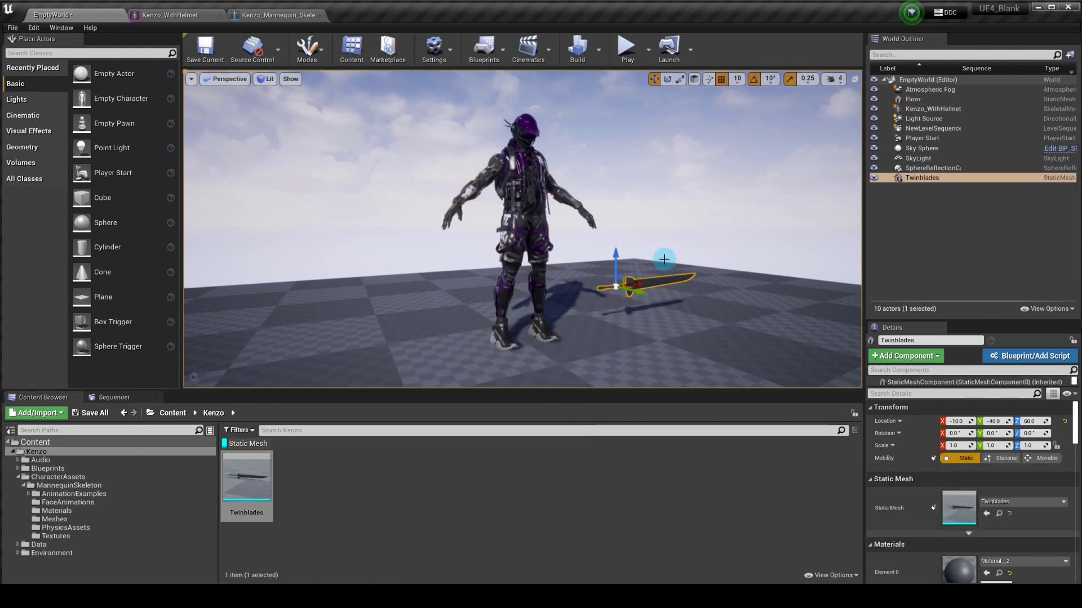
left_click_drag(950, 174, 943, 120)
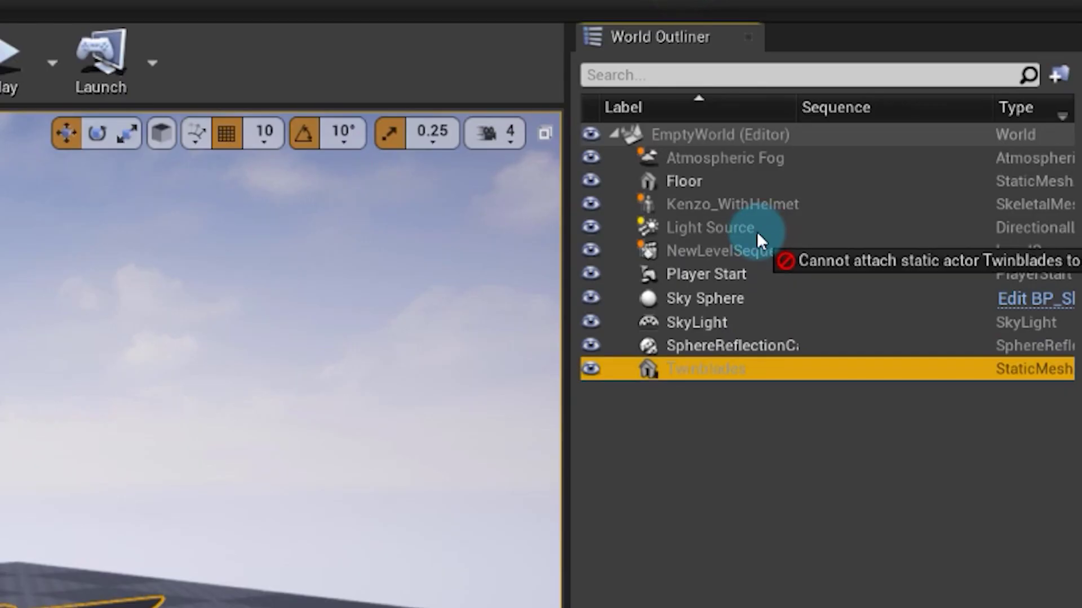
left_click_drag(756, 232, 772, 217)
key("Delete")
key("ctrl+z")
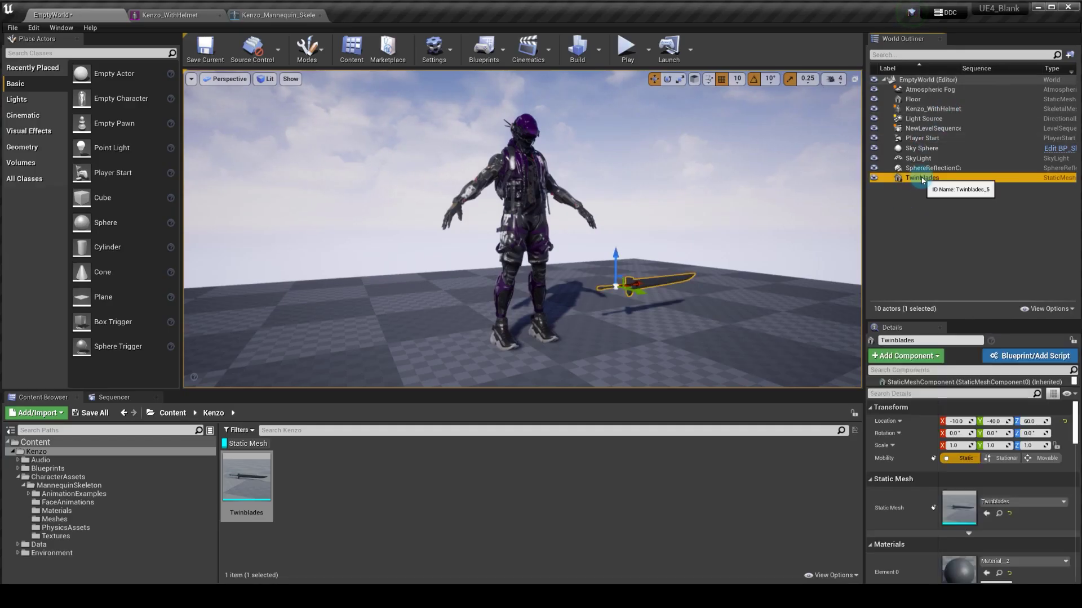
key("Delete")
Step: Create BP_Twinblades in the Kenzo folder from the Twinblades mesh and compile it
right_click(259, 467)
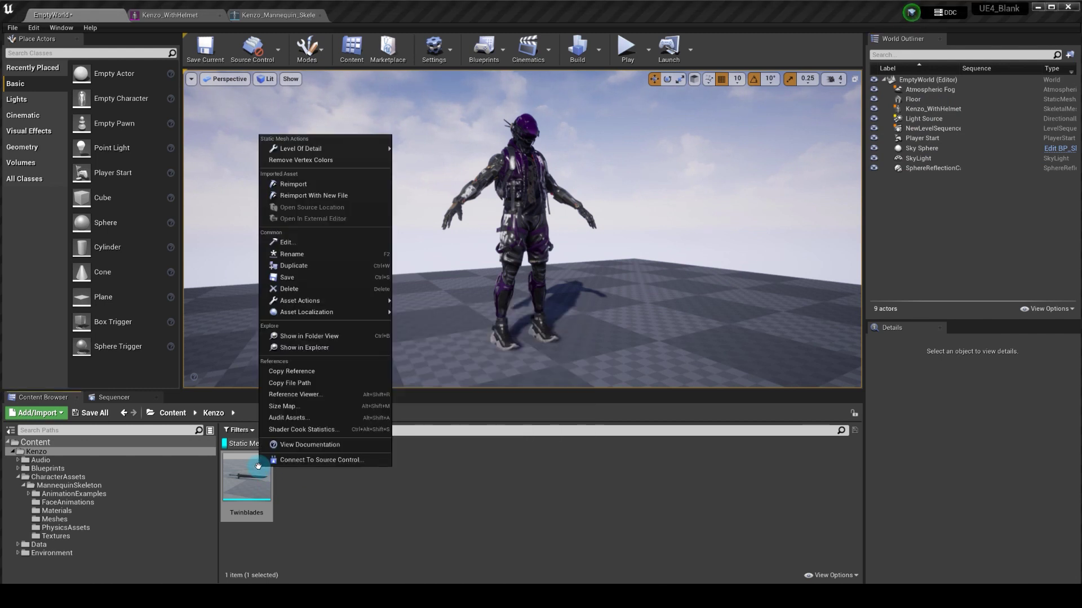
mouse_move(383, 301)
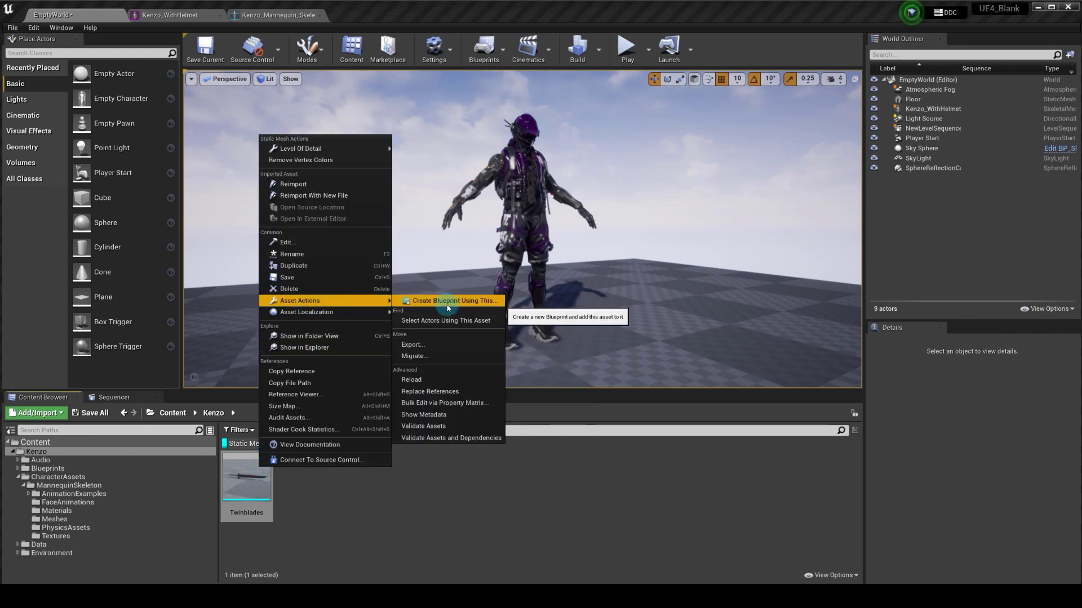
left_click(486, 303)
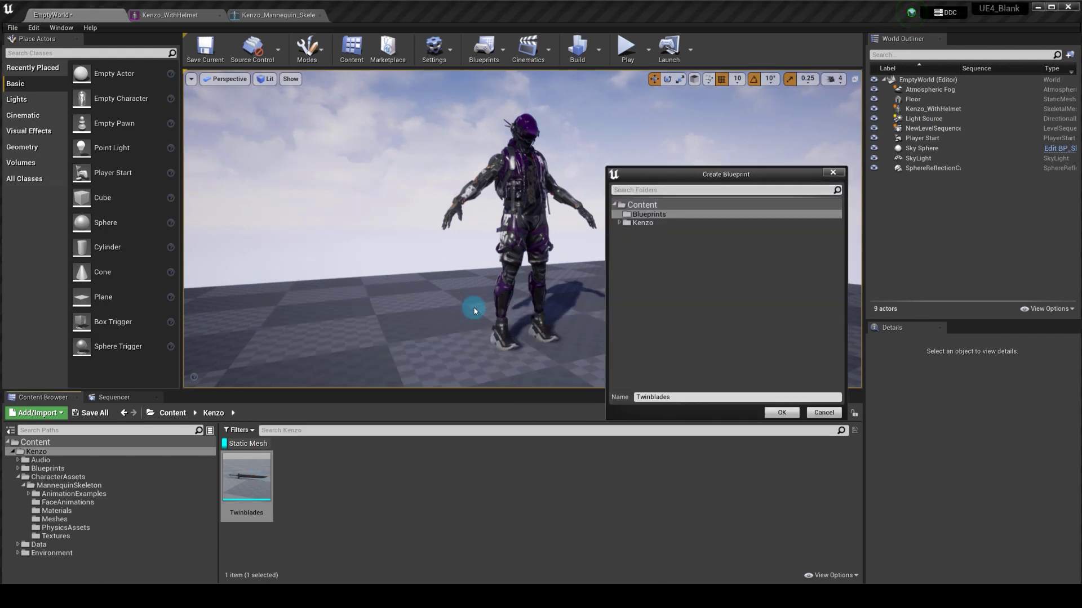
left_click(648, 223)
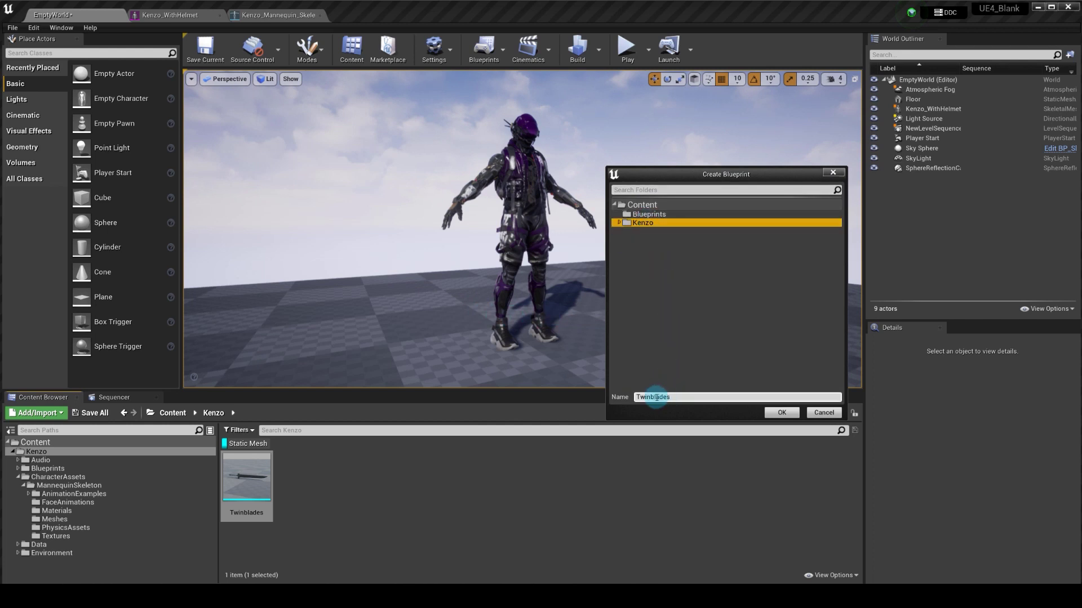
left_click(639, 397)
type("BP_")
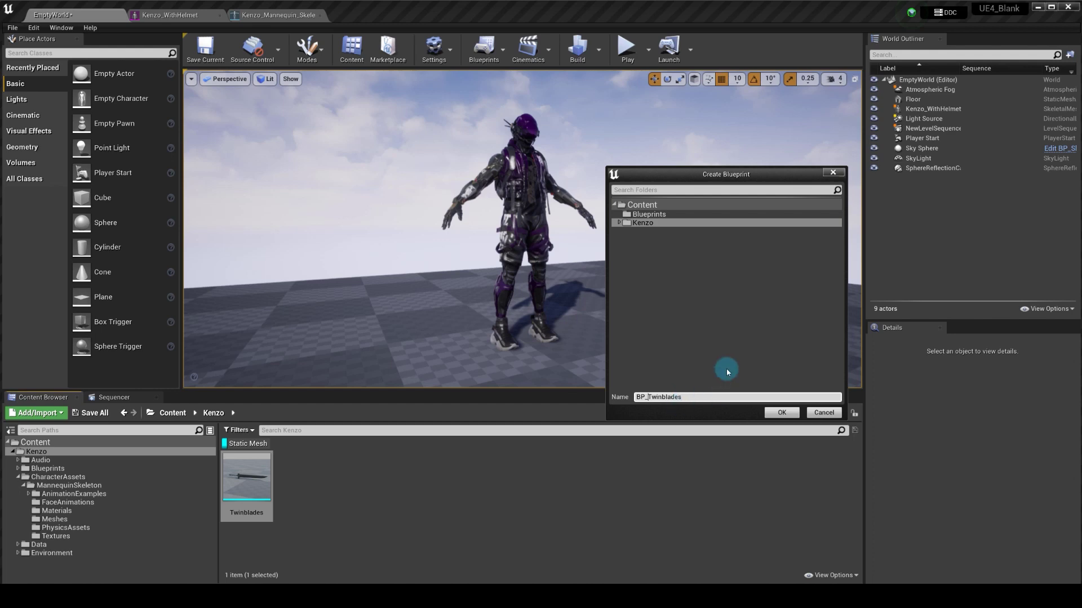
left_click(783, 414)
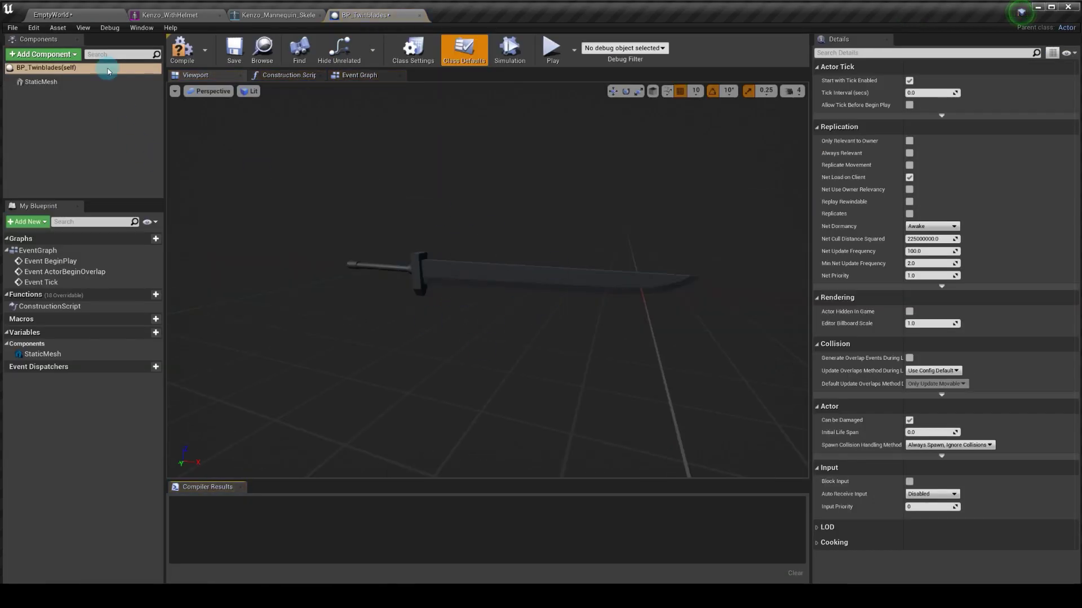
left_click(188, 50)
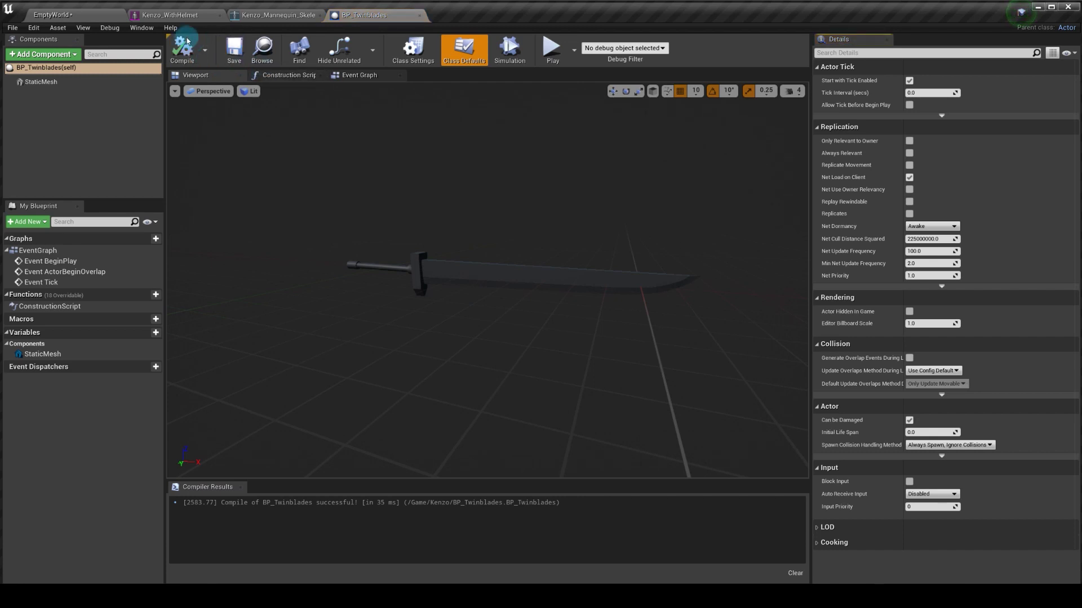
left_click(85, 16)
Step: Clear the Static Mesh filter and drop BP_Twinblades into the level beside Kenzo
right_click(248, 443)
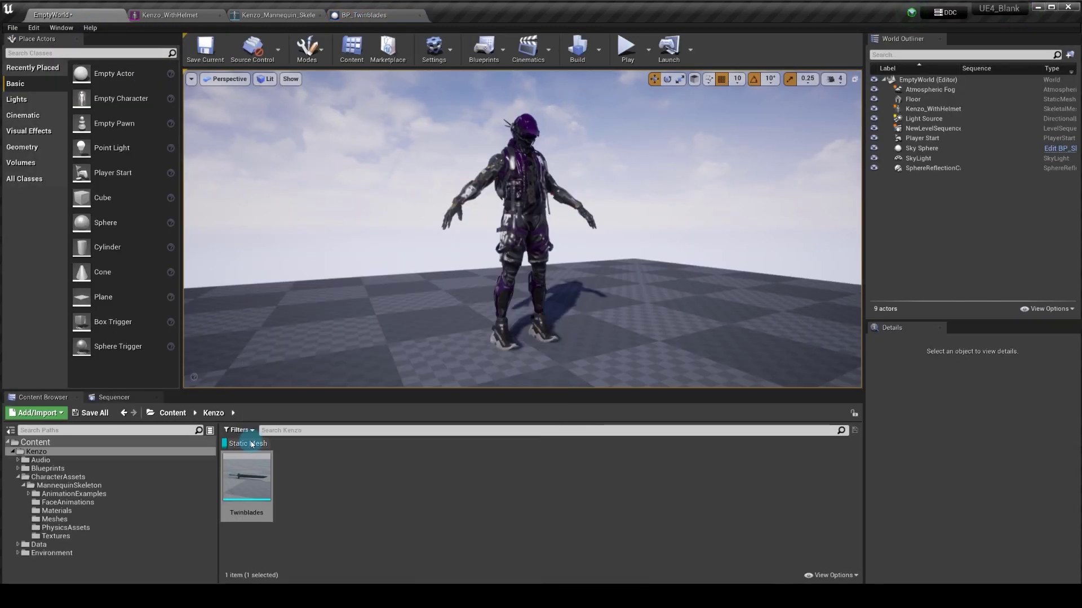
left_click(251, 449)
left_click(531, 471)
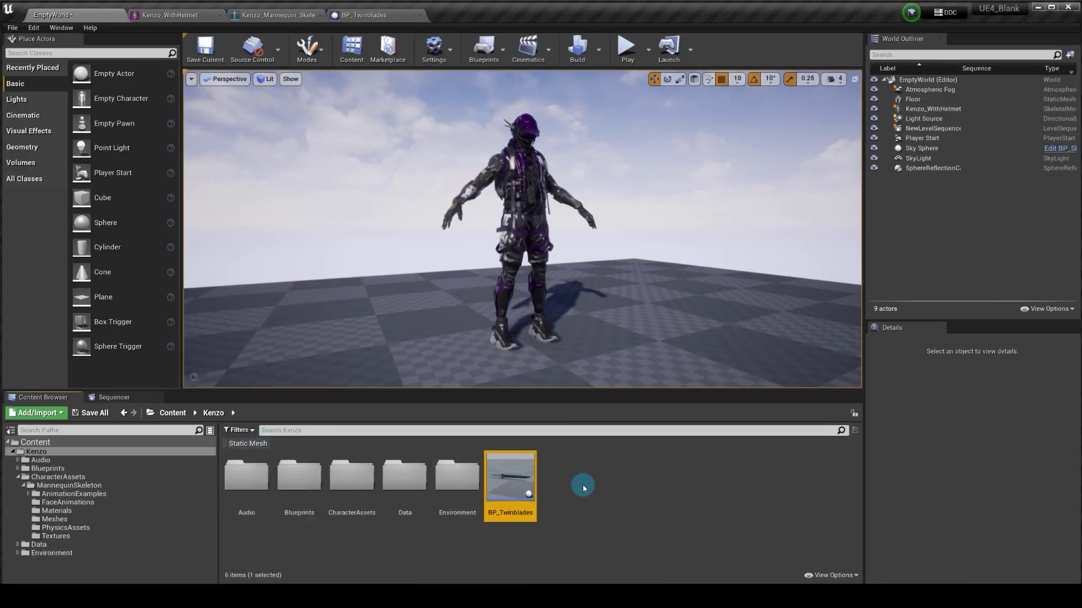
mouse_move(524, 479)
left_mouse_down()
mouse_move(627, 313)
mouse_move(616, 240)
left_mouse_up()
left_click(936, 99)
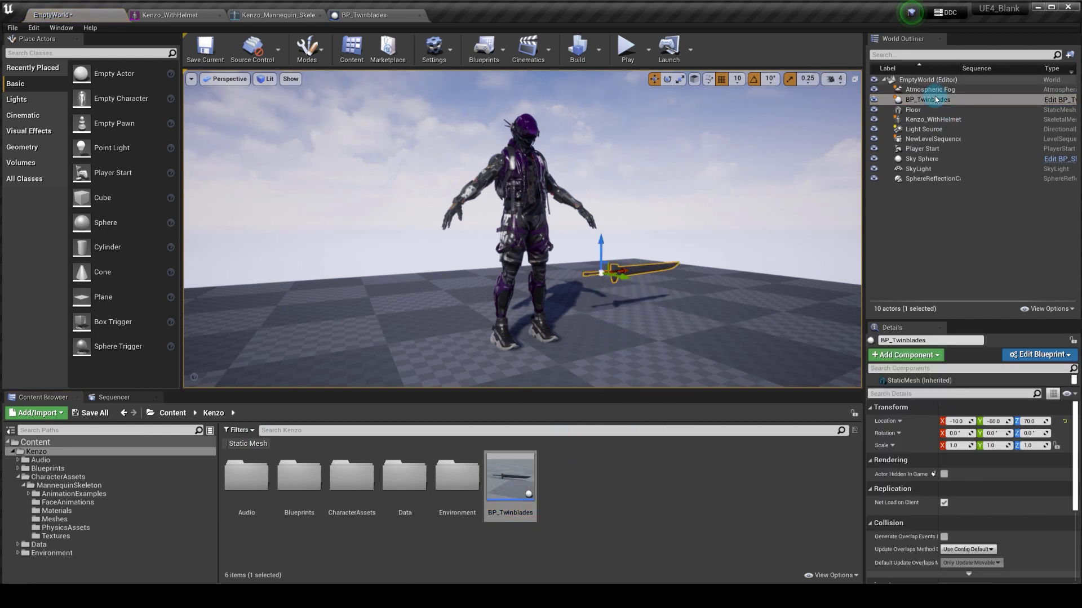
left_click_drag(934, 102, 960, 119)
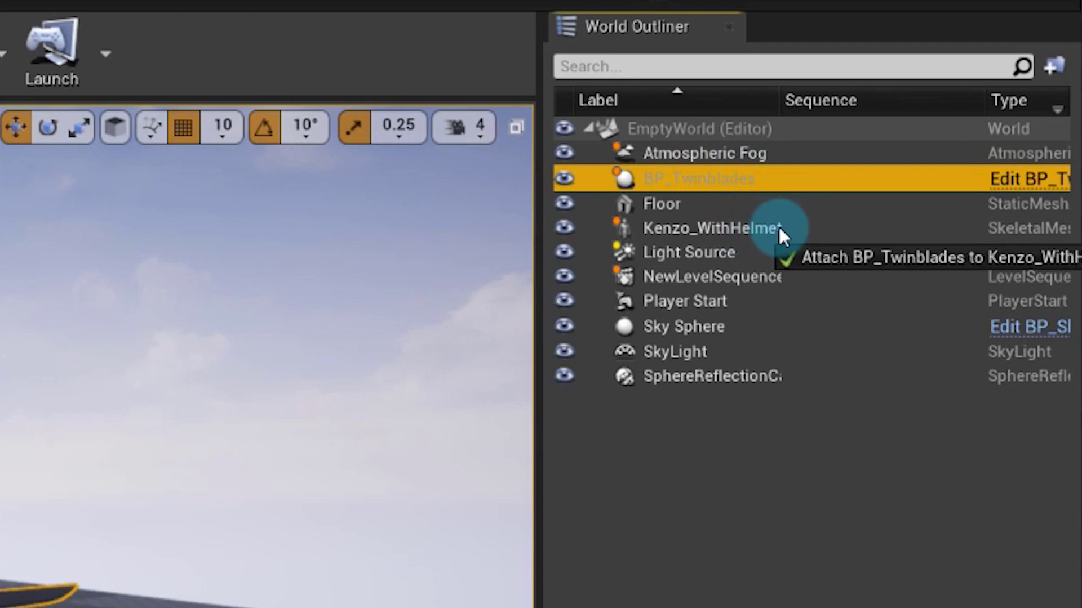
Step: Attach BP_Twinblades to Kenzo_WithHelmet at Sword_rSocket, then zero its location and rotation
left_click_drag(780, 228, 756, 227)
type("s")
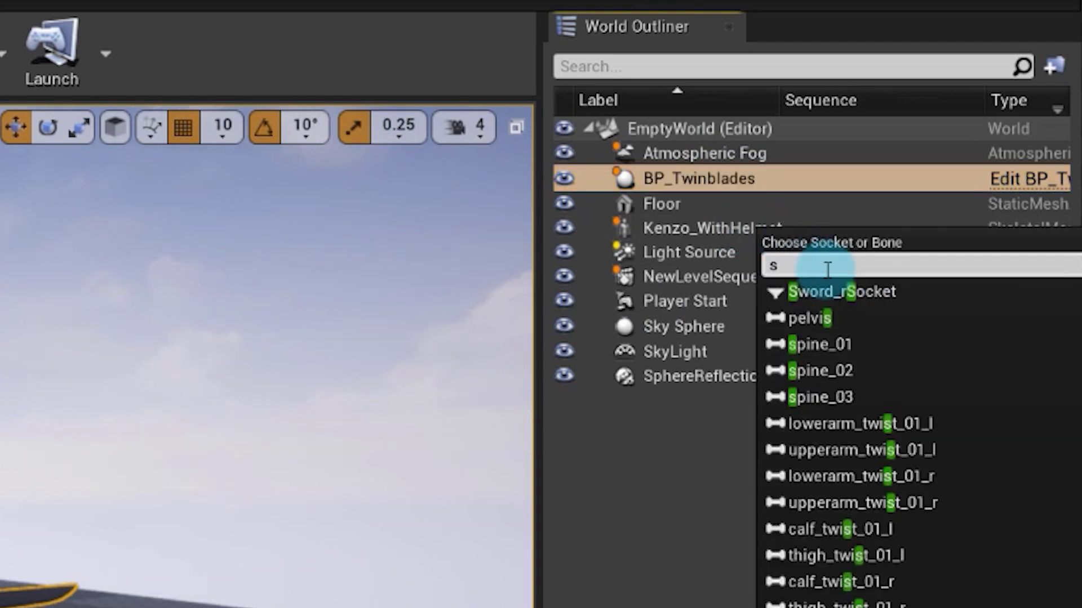
type("wo")
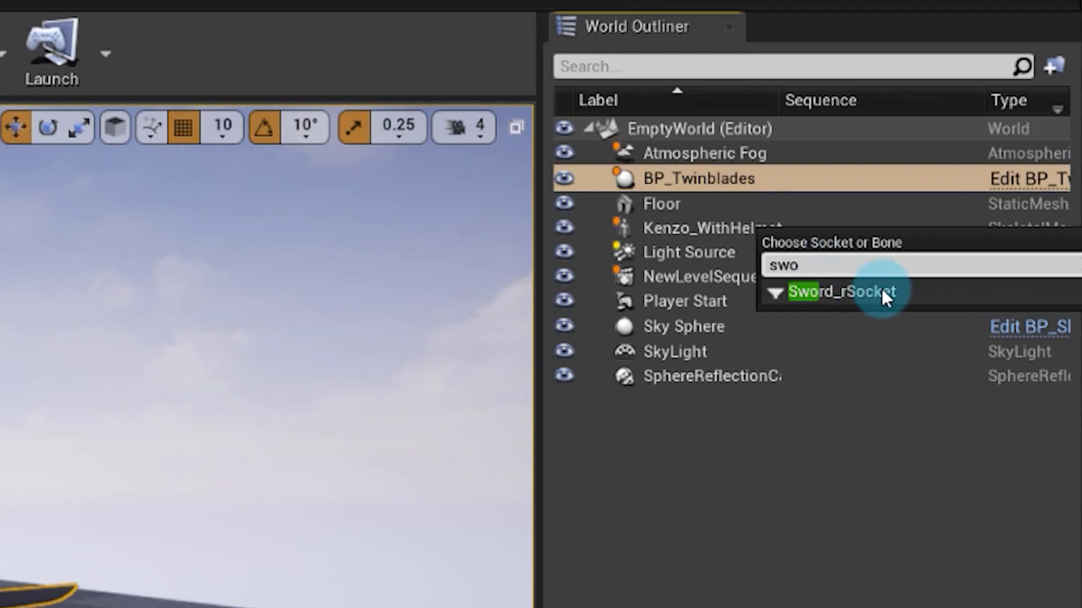
left_click(895, 292)
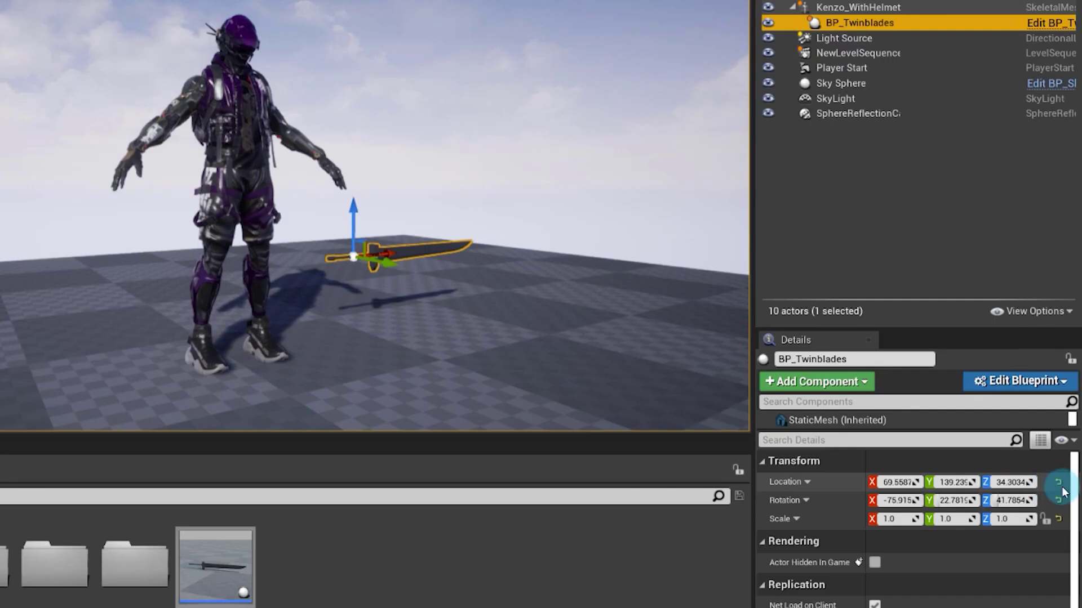
left_click(1064, 421)
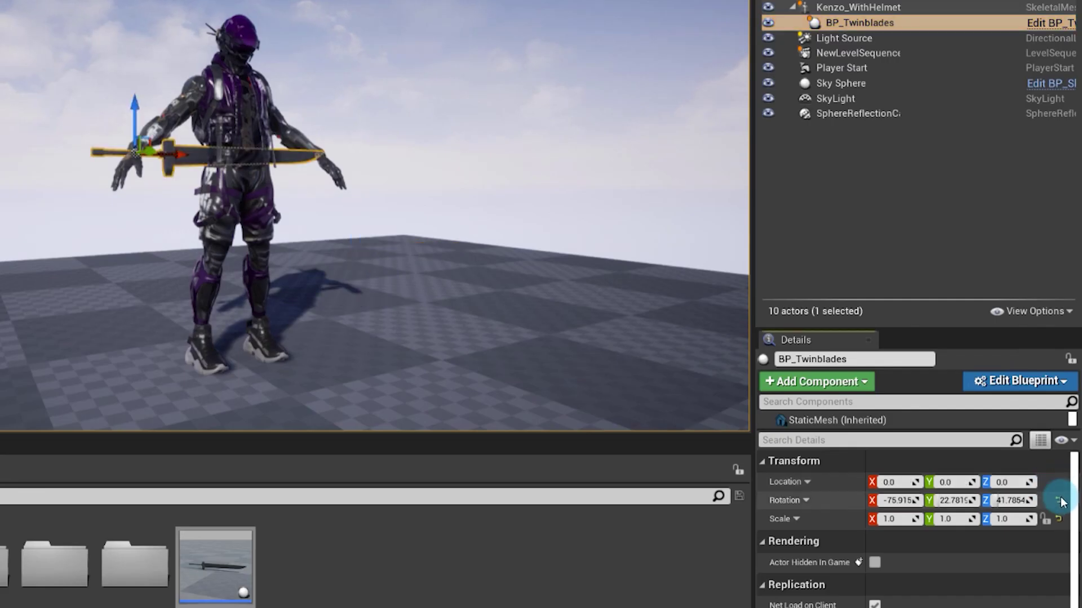
left_click(1059, 501)
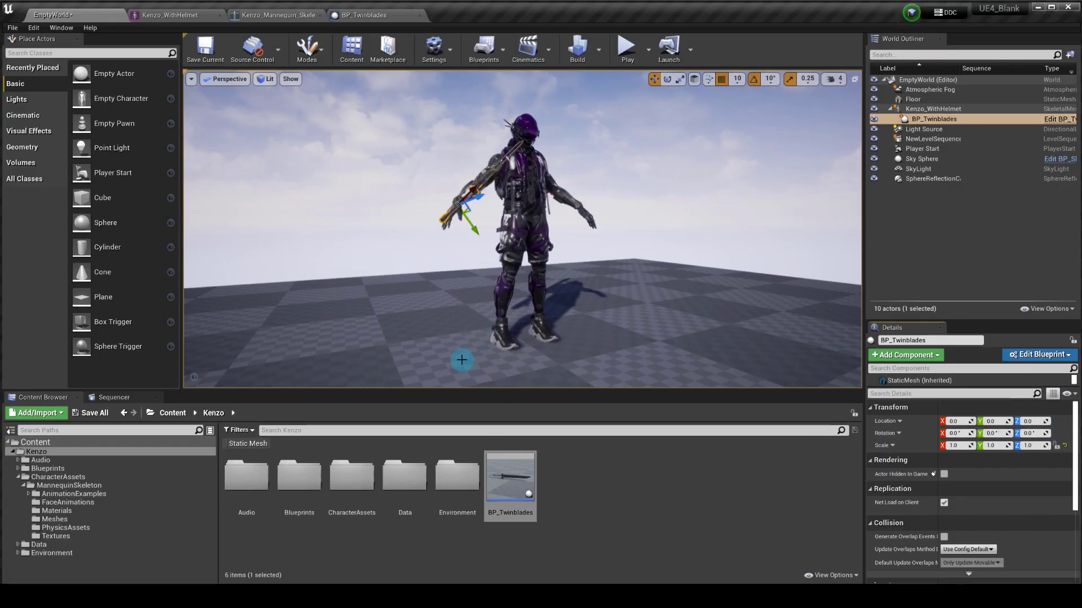
Step: Add Kenzo_WithHelmet to NewLevelSequence with a Common_Idle animation clip, previewing up to frame 65
left_click(124, 398)
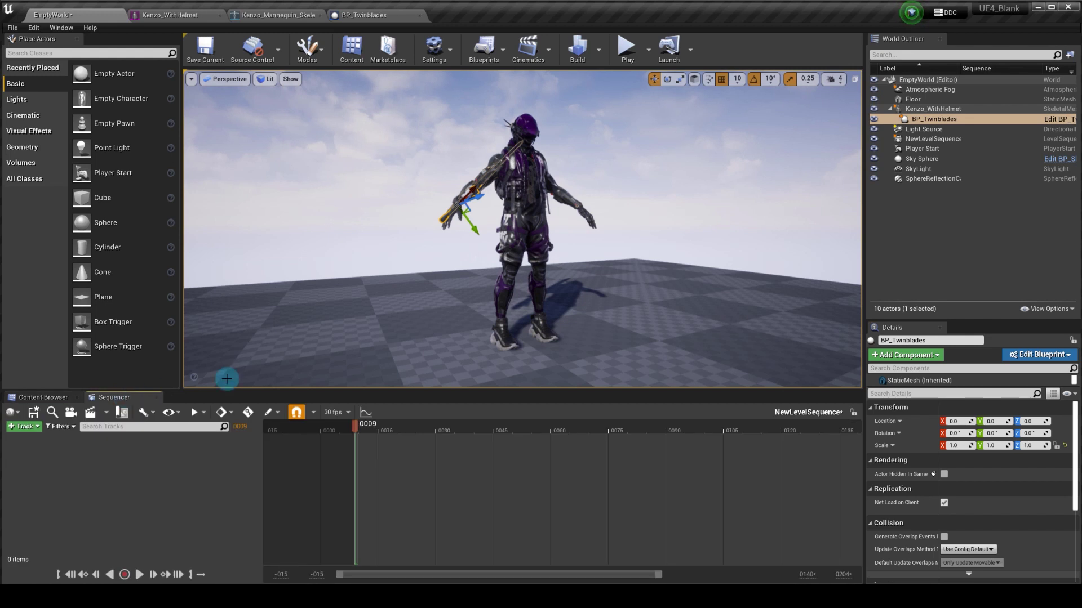
left_click(541, 214)
left_click_drag(958, 109, 475, 449)
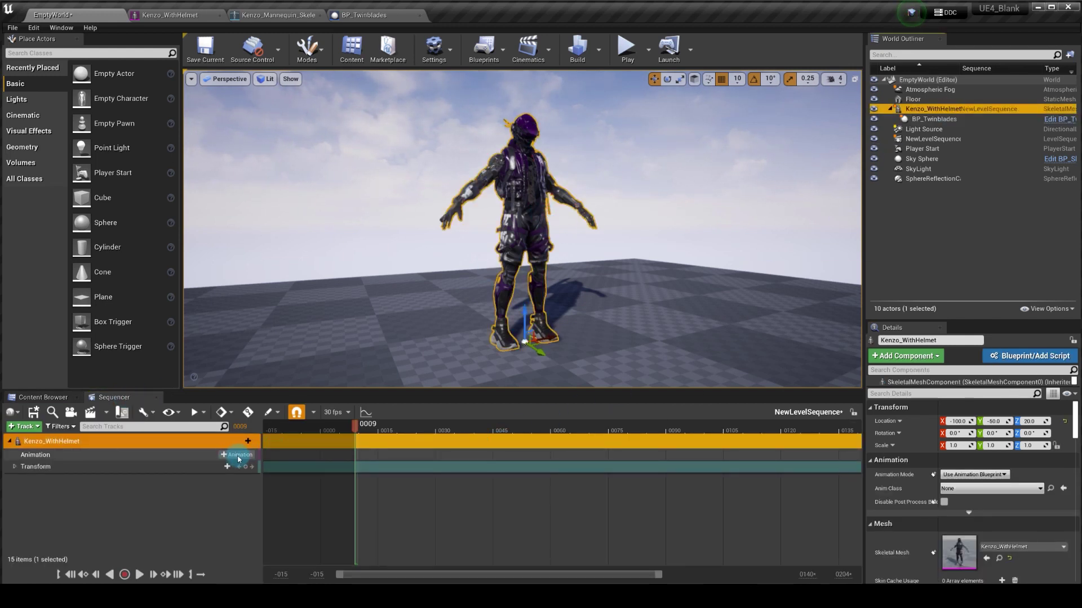
left_click(239, 455)
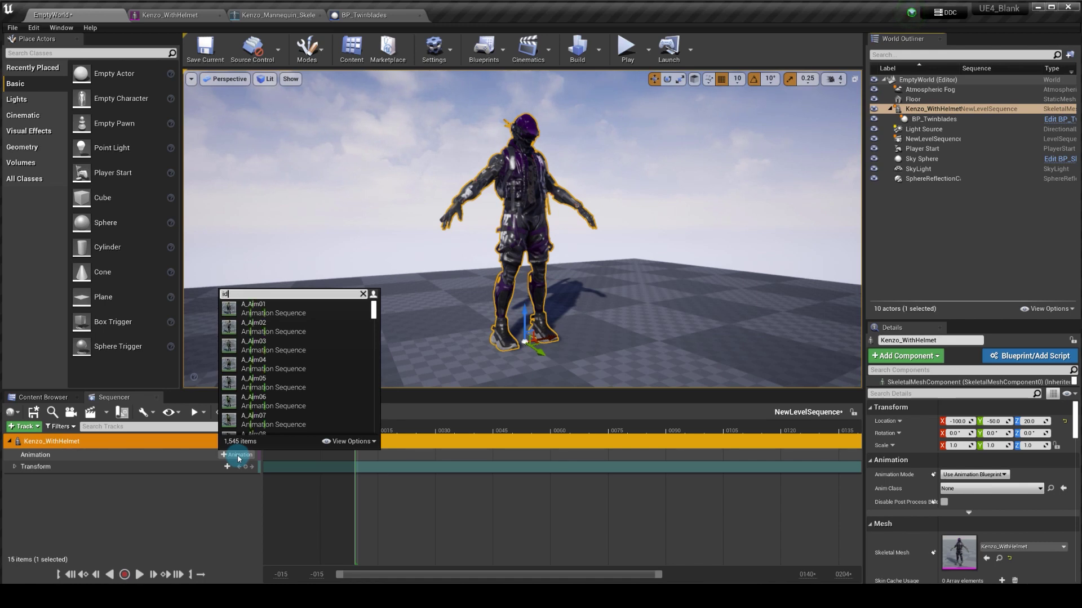
type("el")
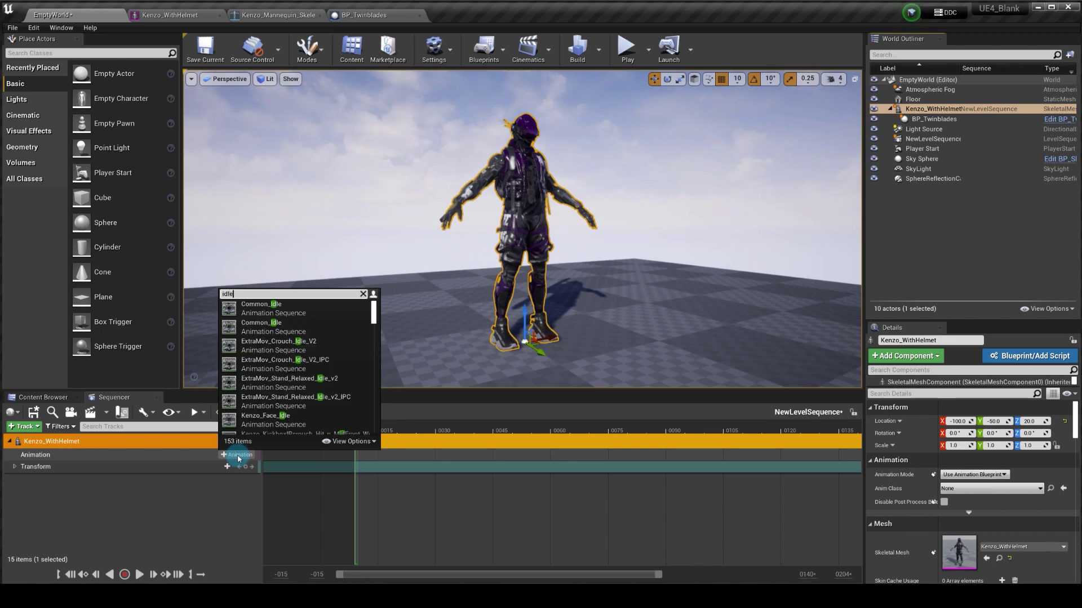
left_click(262, 309)
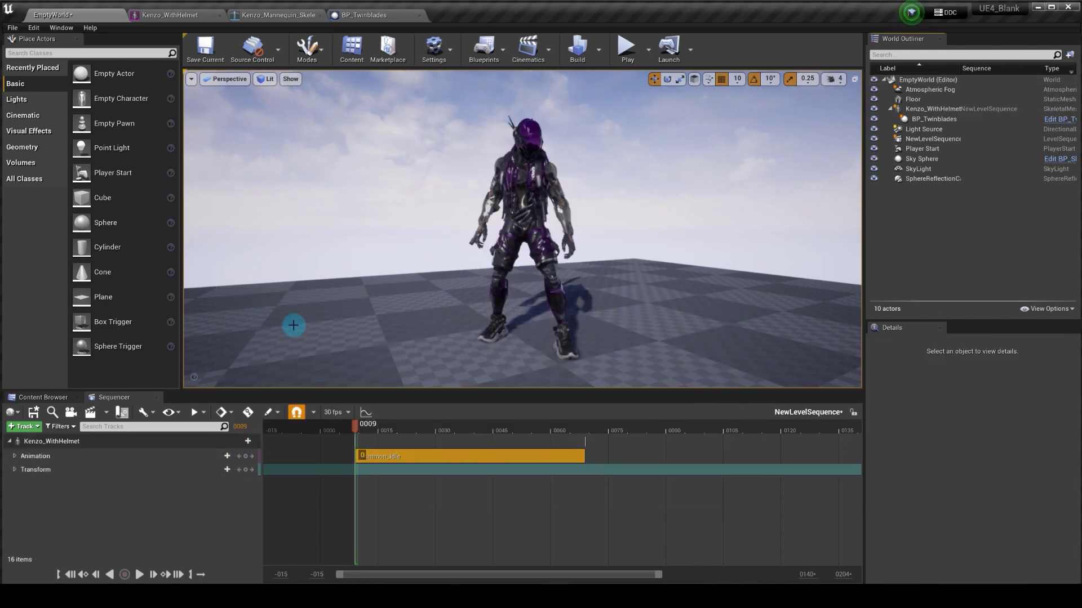
left_click_drag(364, 426, 429, 428)
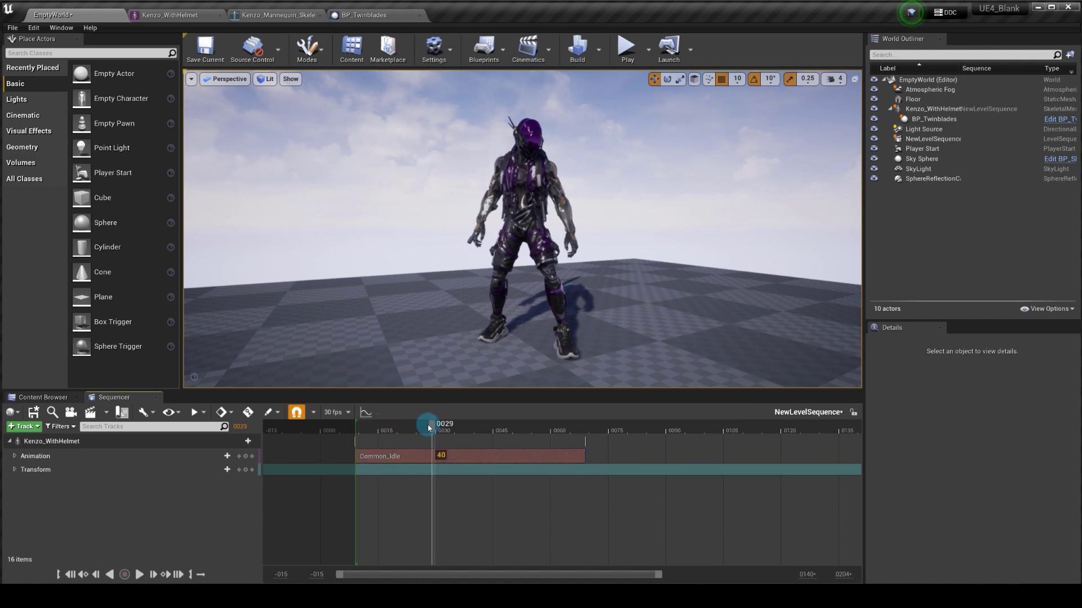
mouse_move(488, 229)
left_mouse_down("alt")
mouse_move(315, 218)
mouse_move(489, 224)
left_mouse_up("alt")
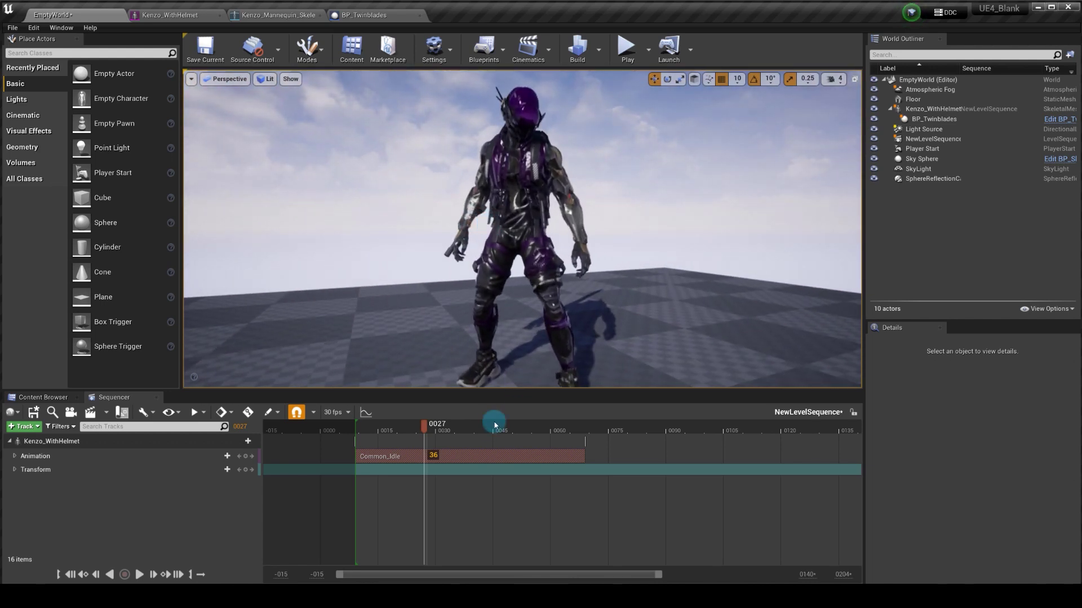
left_click_drag(495, 425, 575, 428)
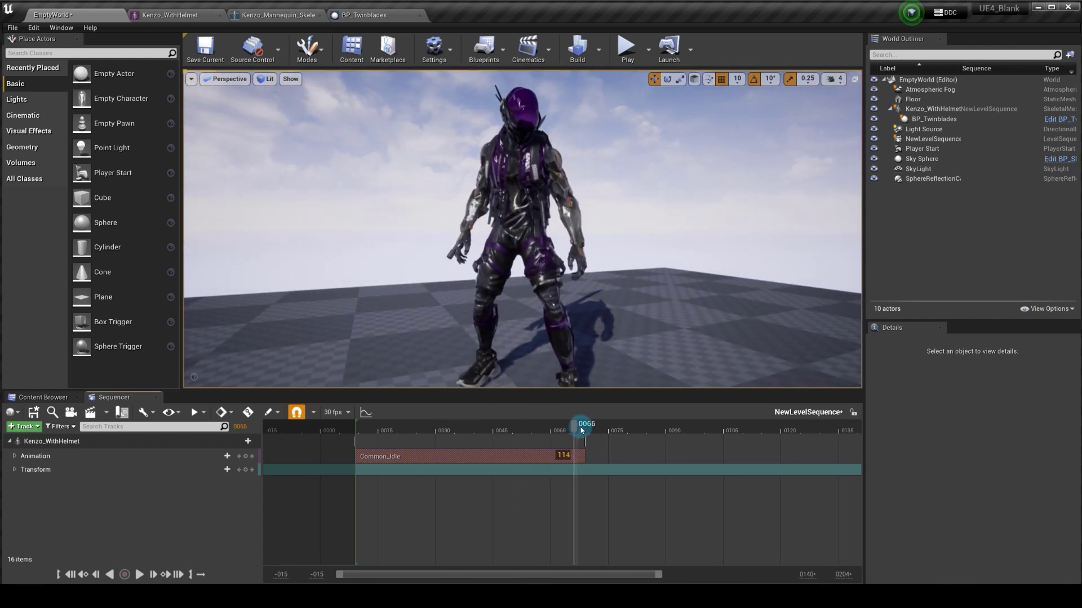
Step: Search 'equip' to add Kenzo_Kusanagi_Equip after Common_Idle, then scrub to preview it
left_click(241, 442)
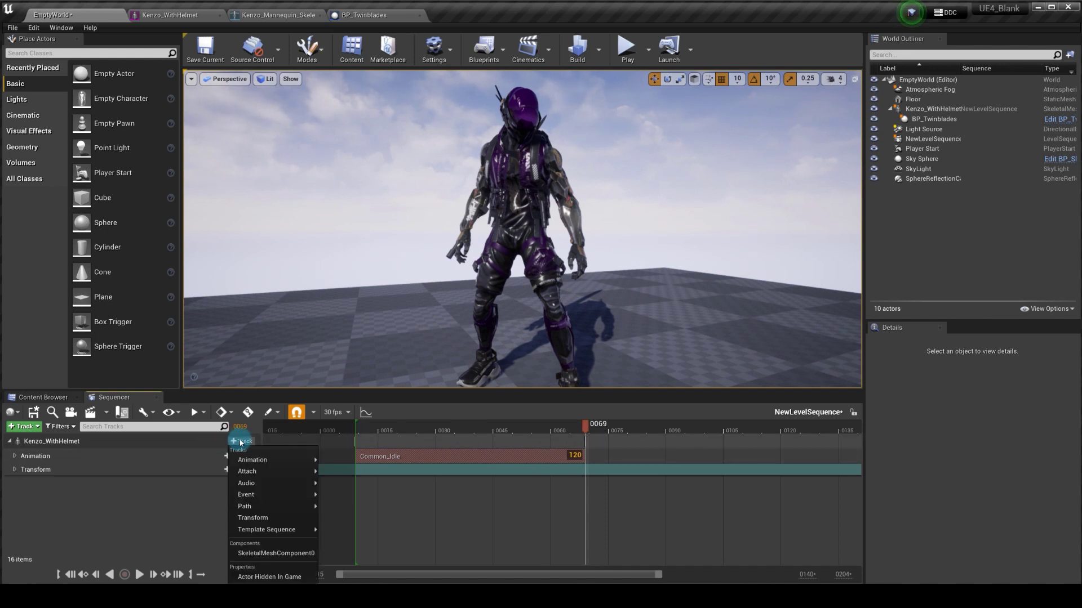
left_click(196, 440)
left_click(216, 457)
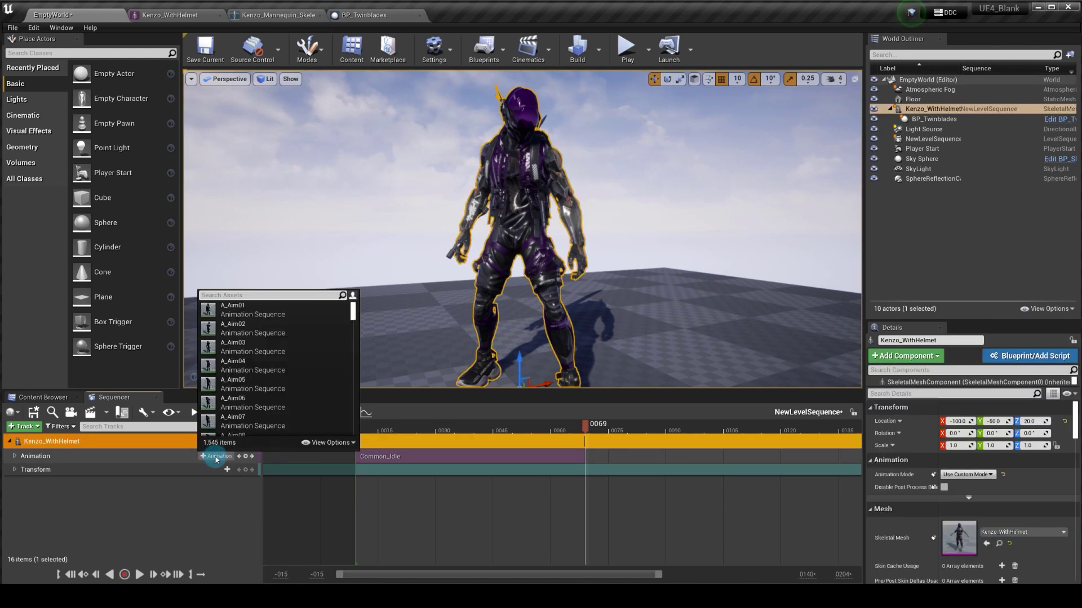
type("attack")
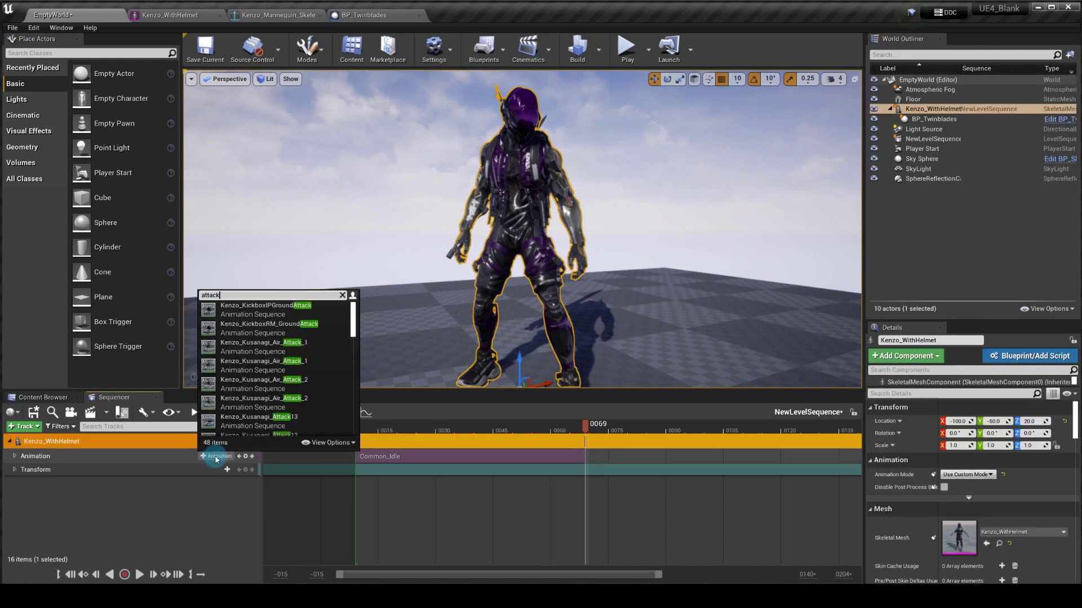
key("BackSpace")
key("BackSpace")
key("BackSpace")
type("equi")
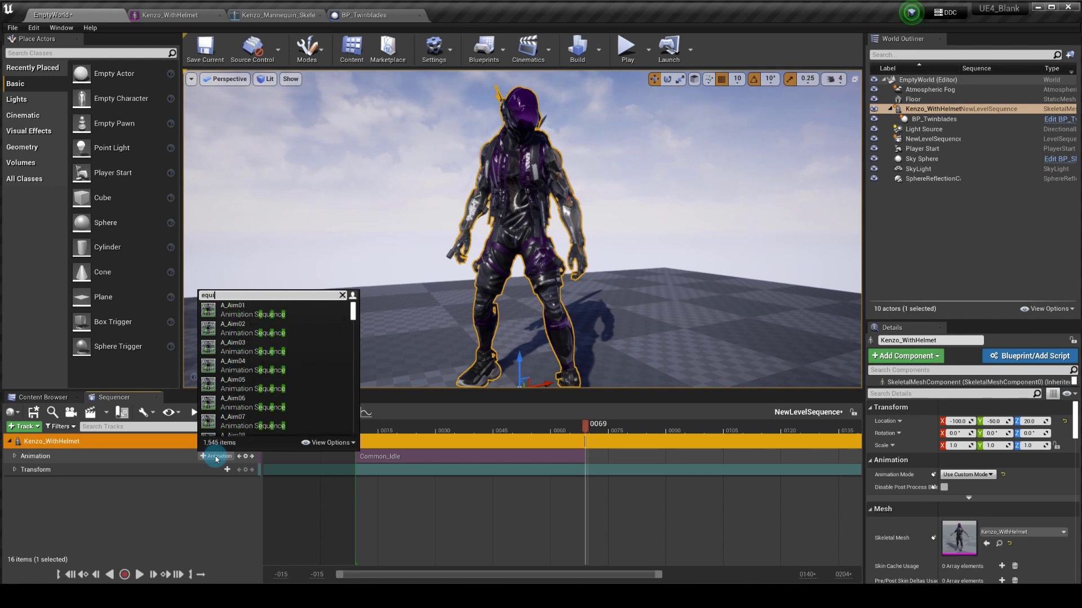
type("p")
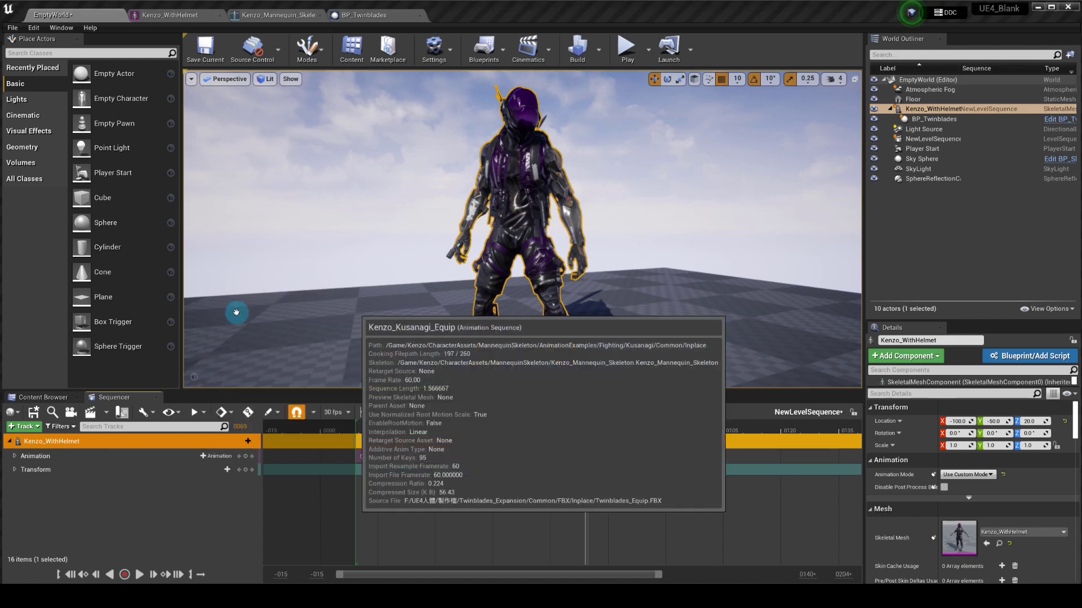
left_click(240, 309)
left_click_drag(595, 434, 752, 446)
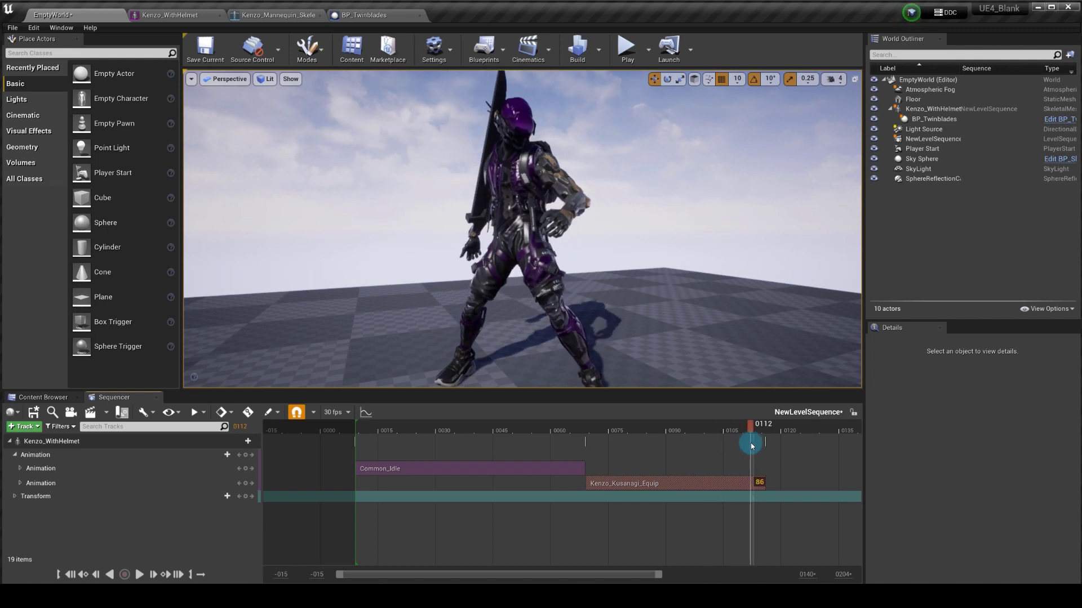
Step: Rotate the sword in local space so the blade points forward and matches the hand
left_click(455, 261)
left_click(667, 79)
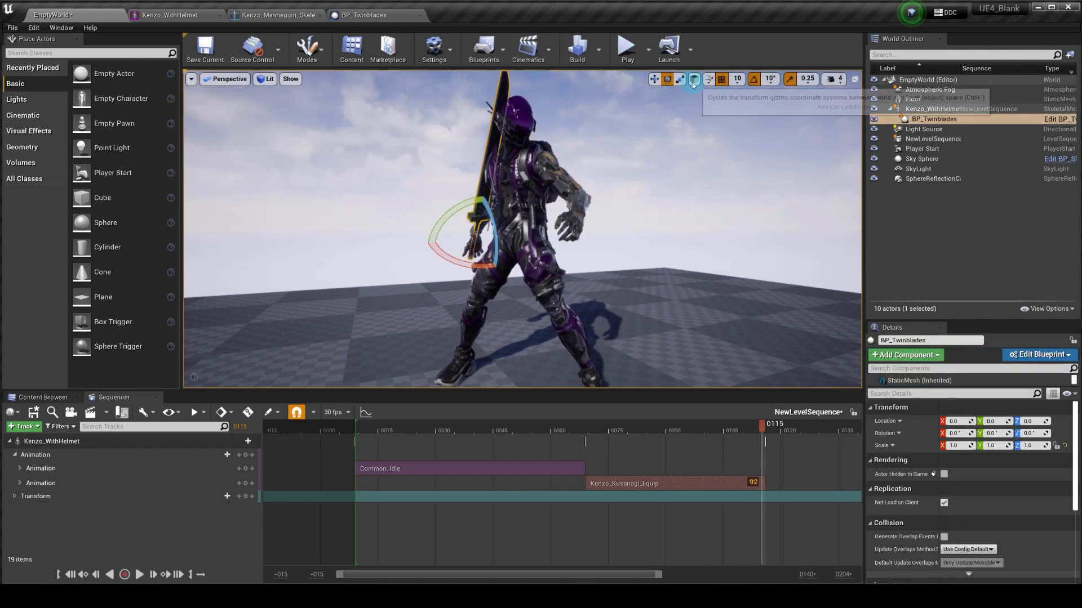
left_click(696, 85)
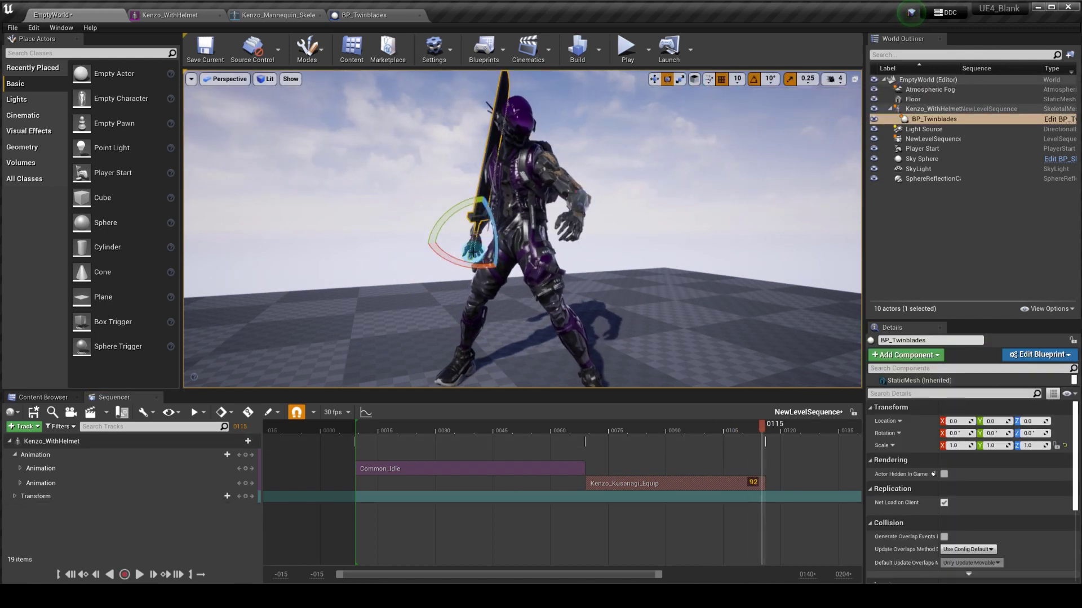
mouse_move(448, 213)
left_mouse_down()
mouse_move(314, 571)
mouse_move(257, 395)
left_mouse_up()
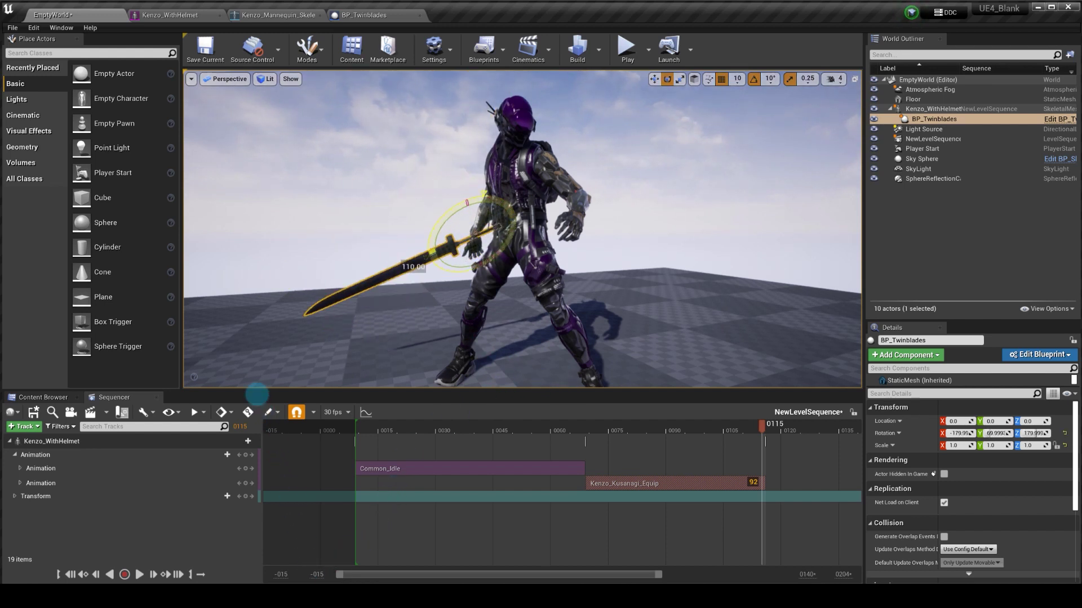
mouse_move(242, 355)
left_mouse_down()
mouse_move(447, 214)
mouse_move(119, 4)
left_mouse_up()
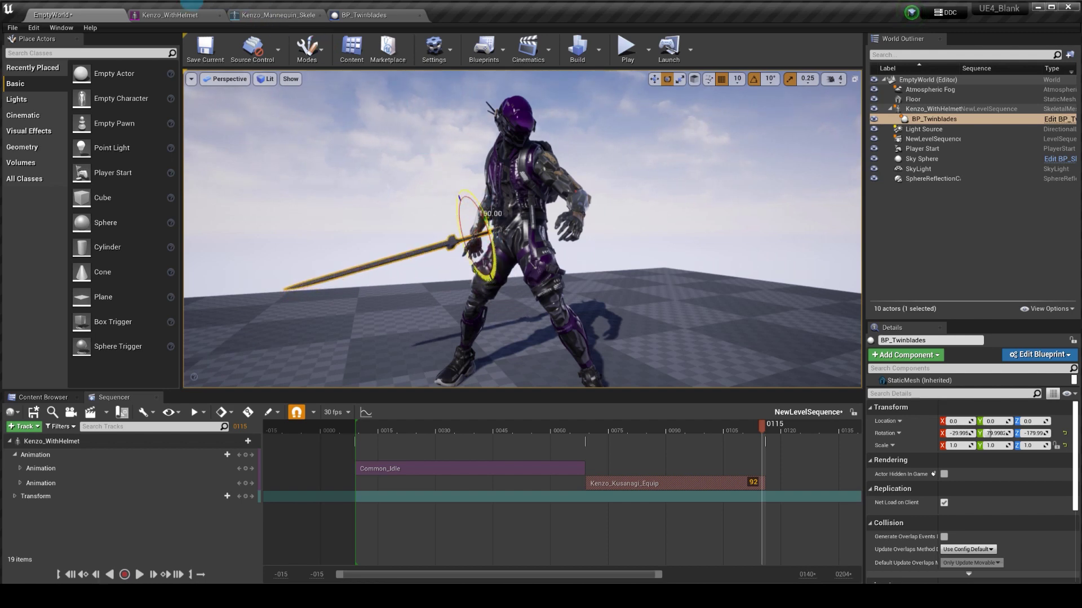
Step: Move the sword grip into the palm (about -11.6, 3.68, -2.05) and preview the equip animation
left_click_drag(476, 211, 472, 225)
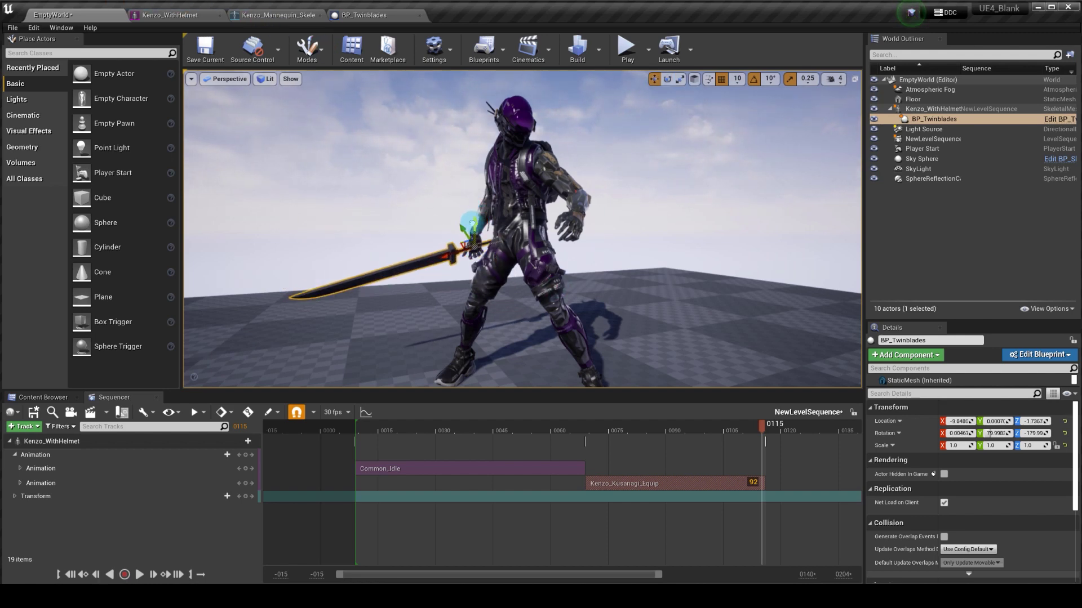
key("f")
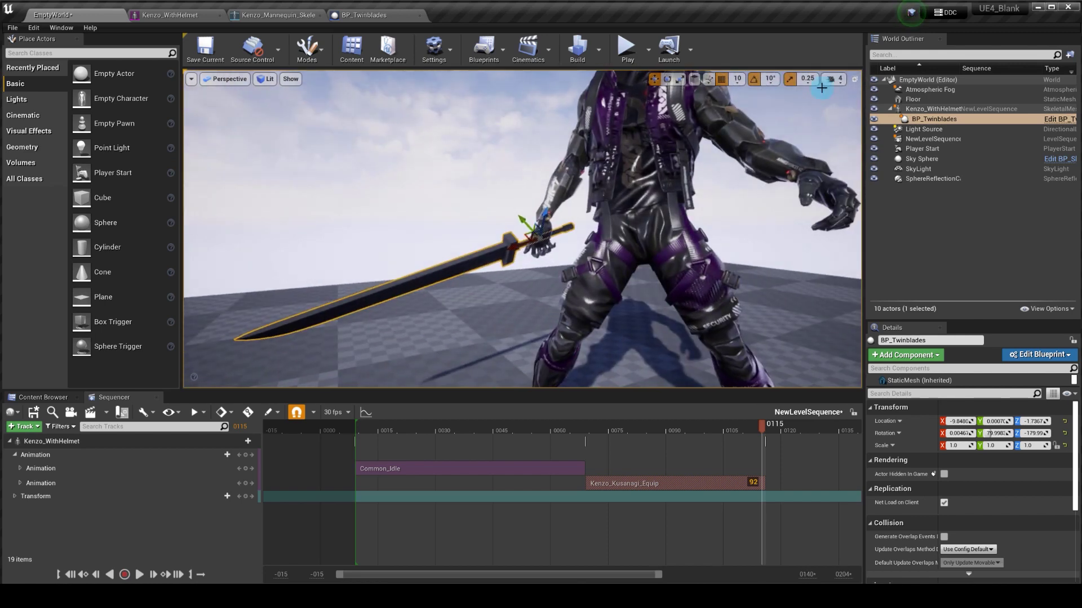
left_click(833, 79)
mouse_move(523, 227)
right_mouse_down()
mouse_move(460, 254)
mouse_move(522, 250)
right_mouse_up()
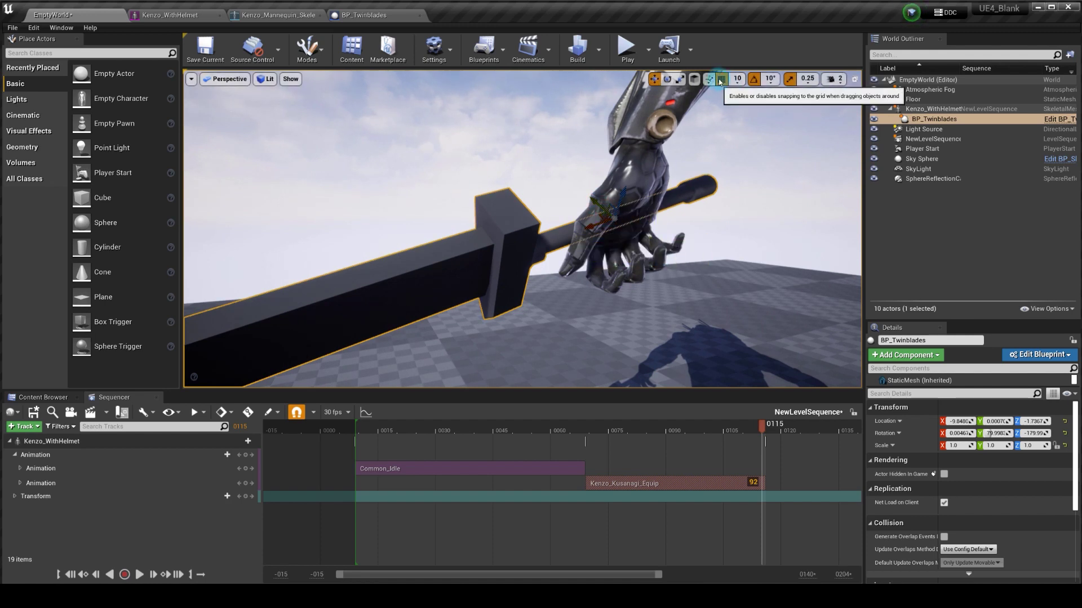
mouse_move(587, 213)
left_mouse_down()
mouse_move(597, 203)
mouse_move(563, 228)
left_mouse_up()
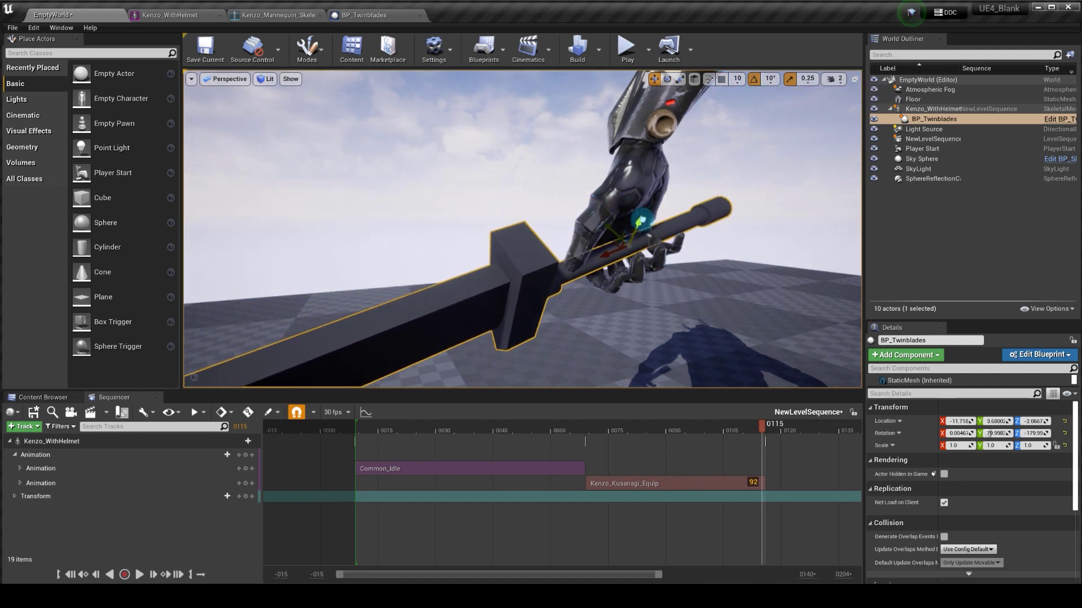
right_click_drag(528, 243, 602, 267)
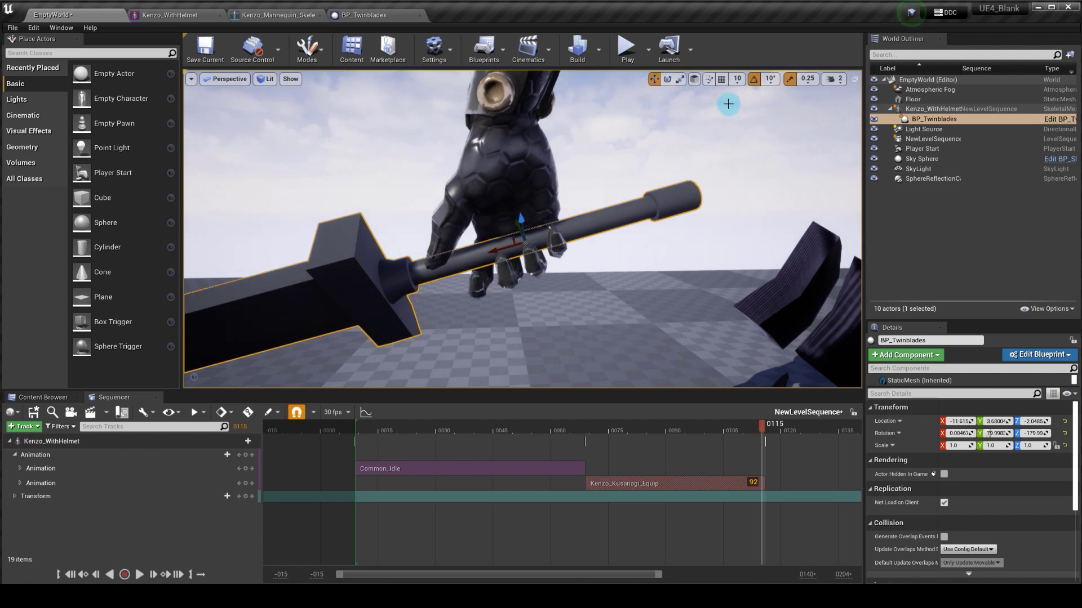
left_click(666, 80)
left_click_drag(580, 261, 636, 259)
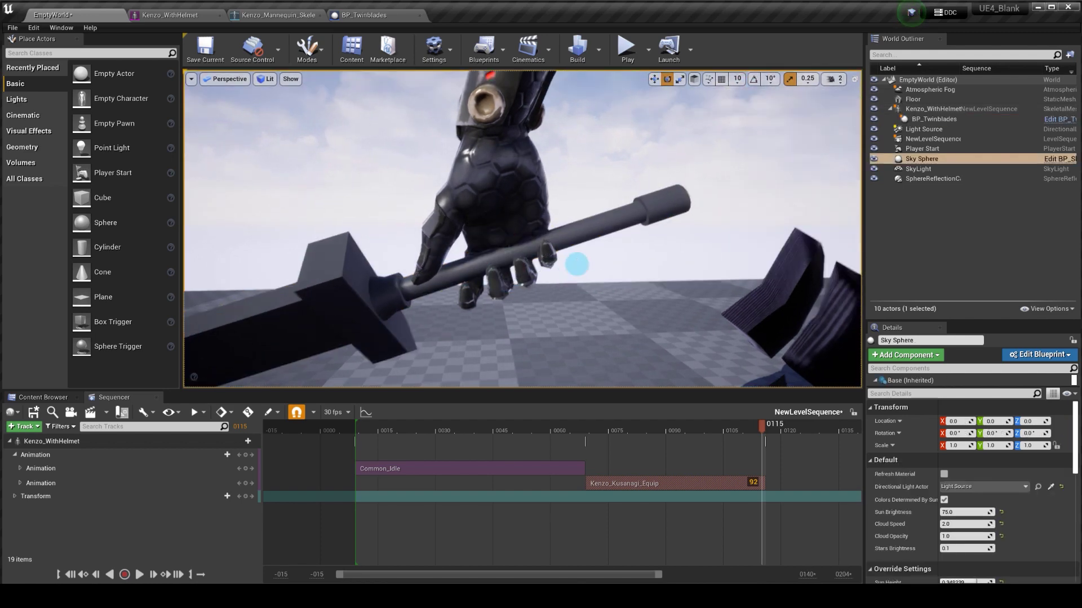
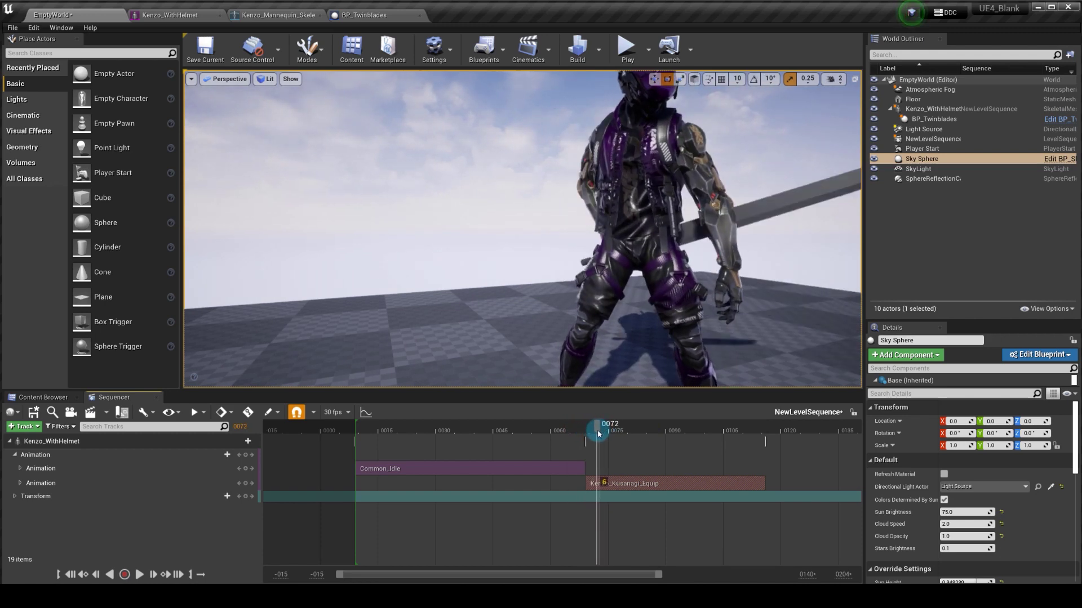
Step: Move the sequence to frame 0080 and orbit to a full front view of the sword-drawn character
mouse_move(601, 434)
left_mouse_down()
mouse_move(640, 435)
mouse_move(631, 437)
left_mouse_up()
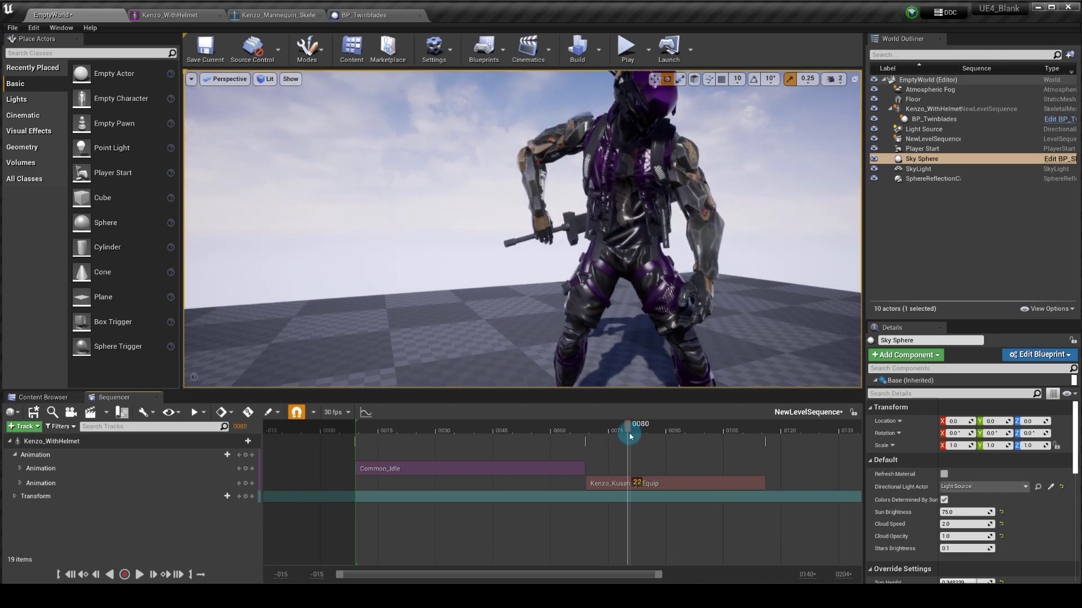
mouse_move(609, 278)
left_mouse_down("alt")
mouse_move(535, 255)
mouse_move(486, 256)
left_mouse_up("alt")
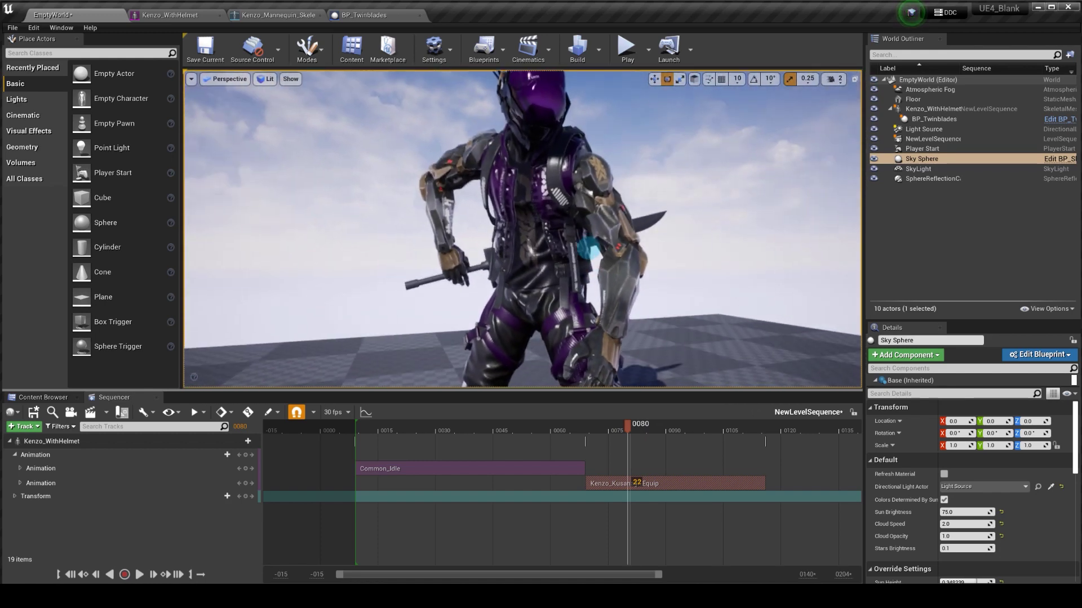
left_click_drag(487, 255, 575, 246, "alt")
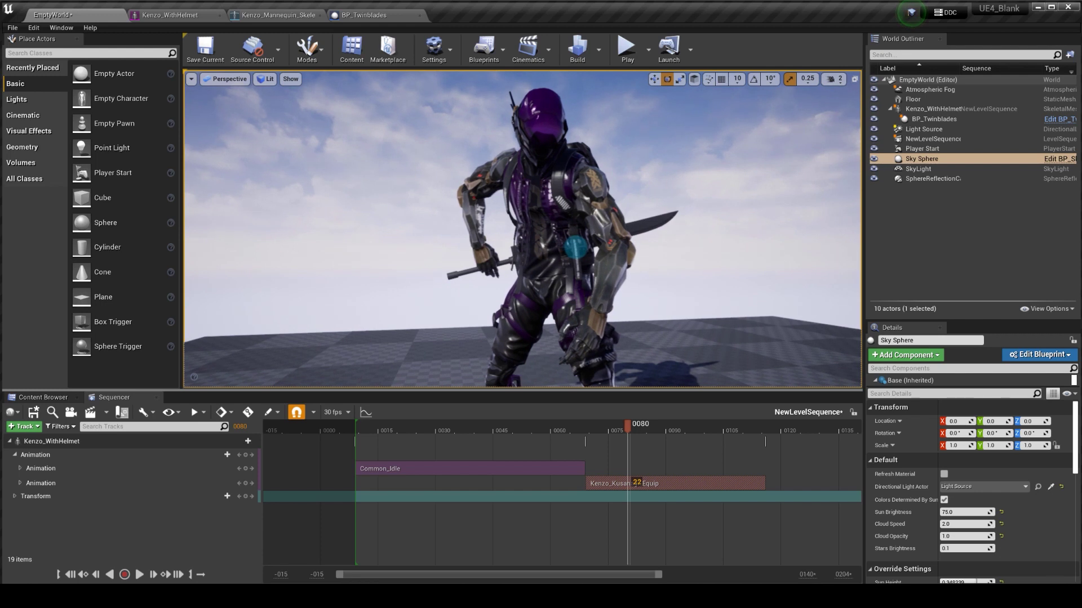
Step: Duplicate the BP_Twinblades sword actor with Ctrl+W to create BP_Twinblades2
left_click(934, 119)
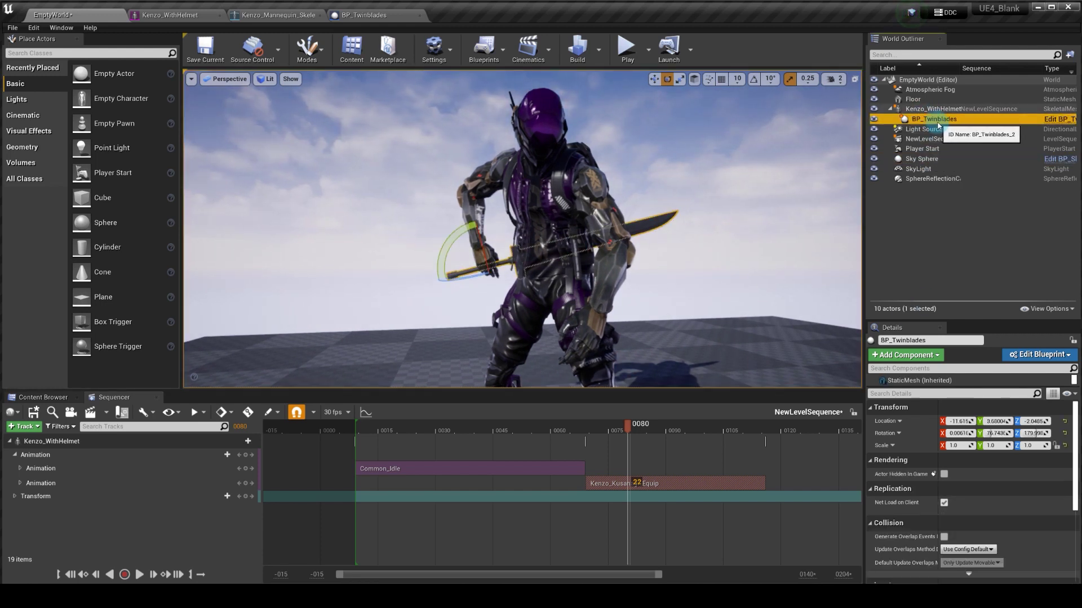
key("ctrl+w")
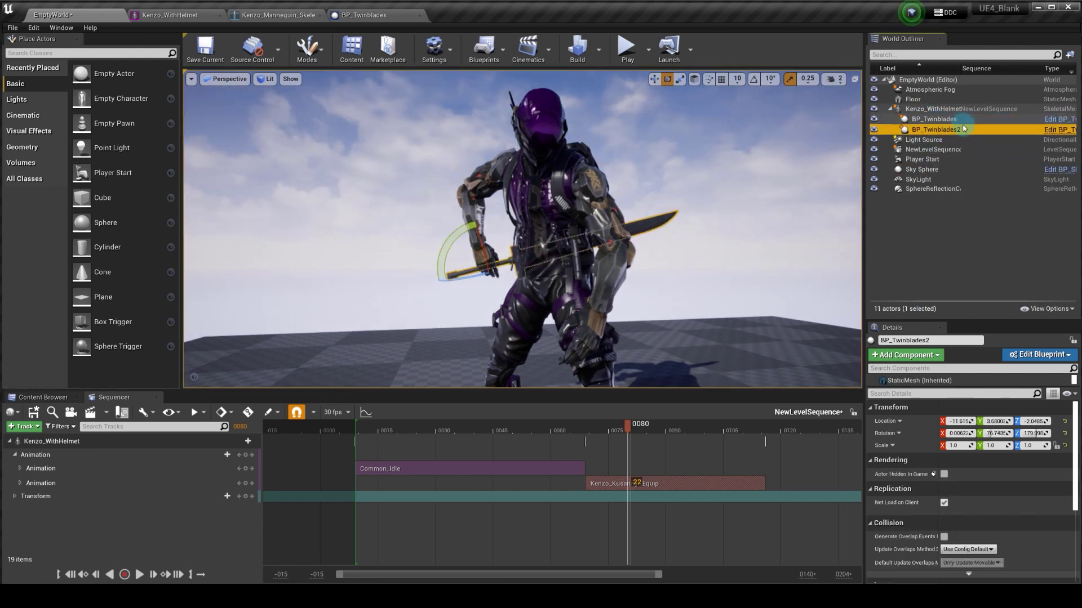
left_click(937, 133)
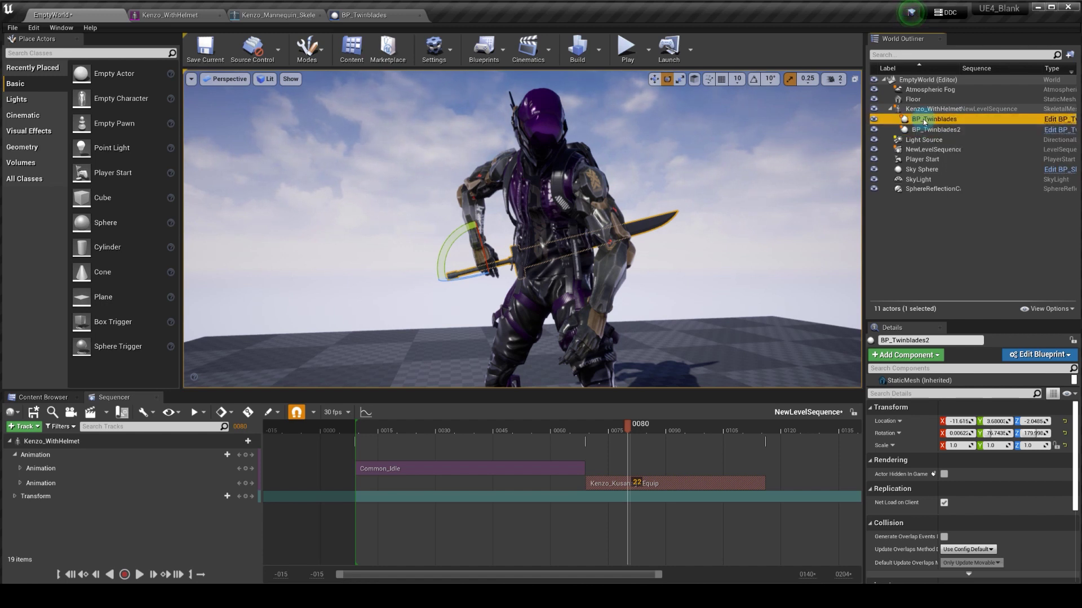
Step: Add BP_Twinblades and BP_Twinblades2 as tracks in the level sequence
left_click(926, 121)
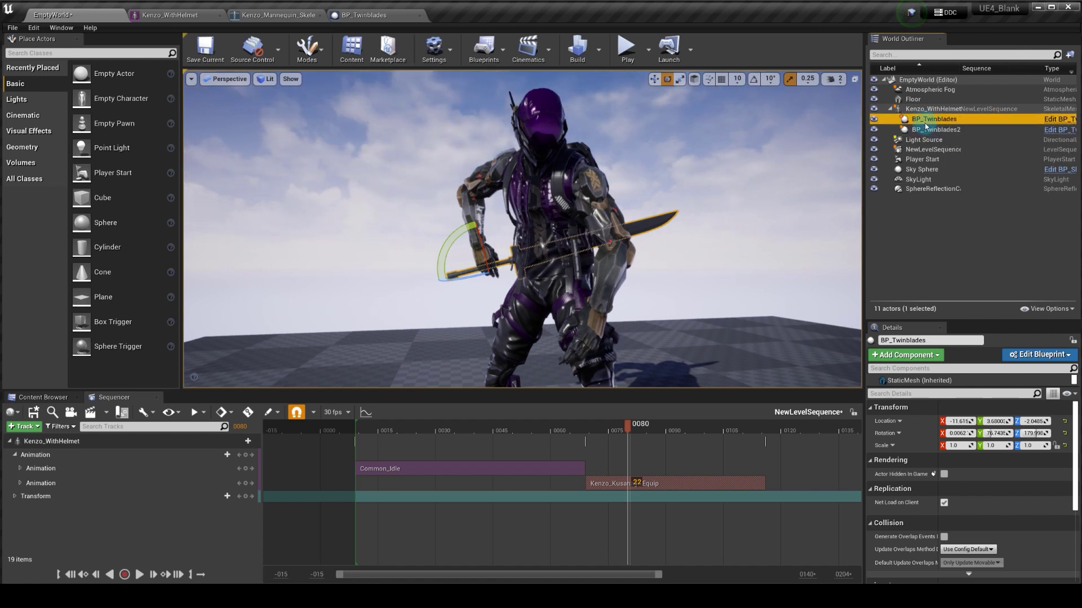
left_click_drag(312, 452, 421, 439)
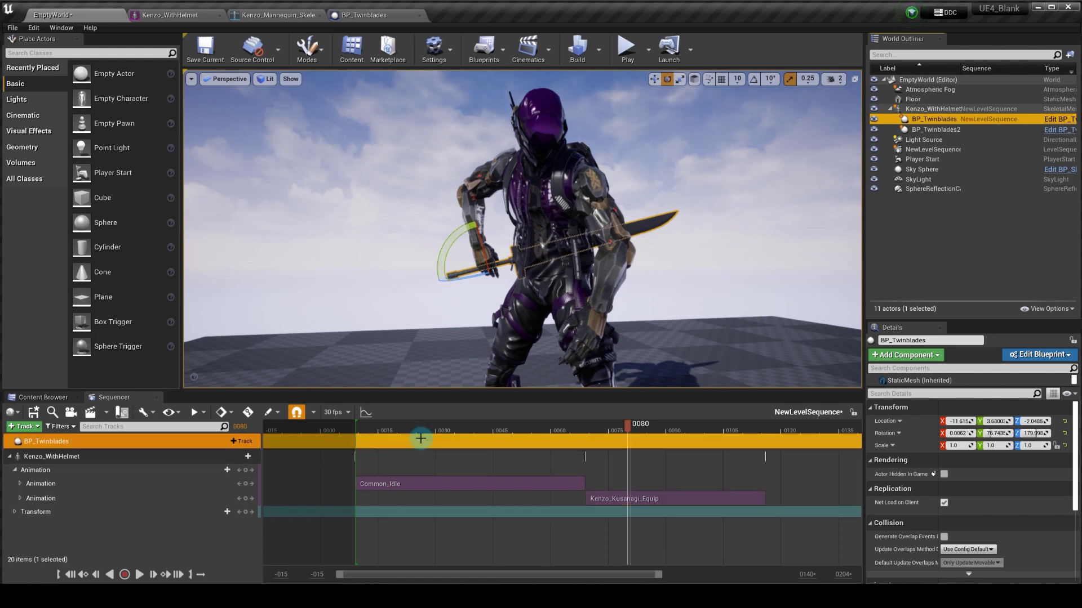
left_click(931, 130)
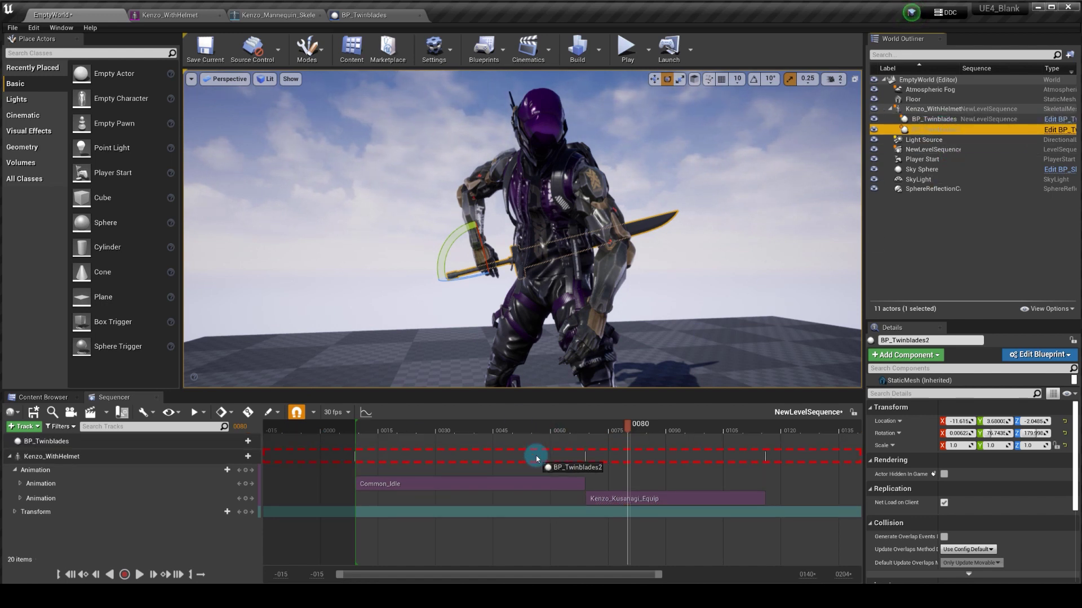
left_click_drag(535, 458, 535, 457)
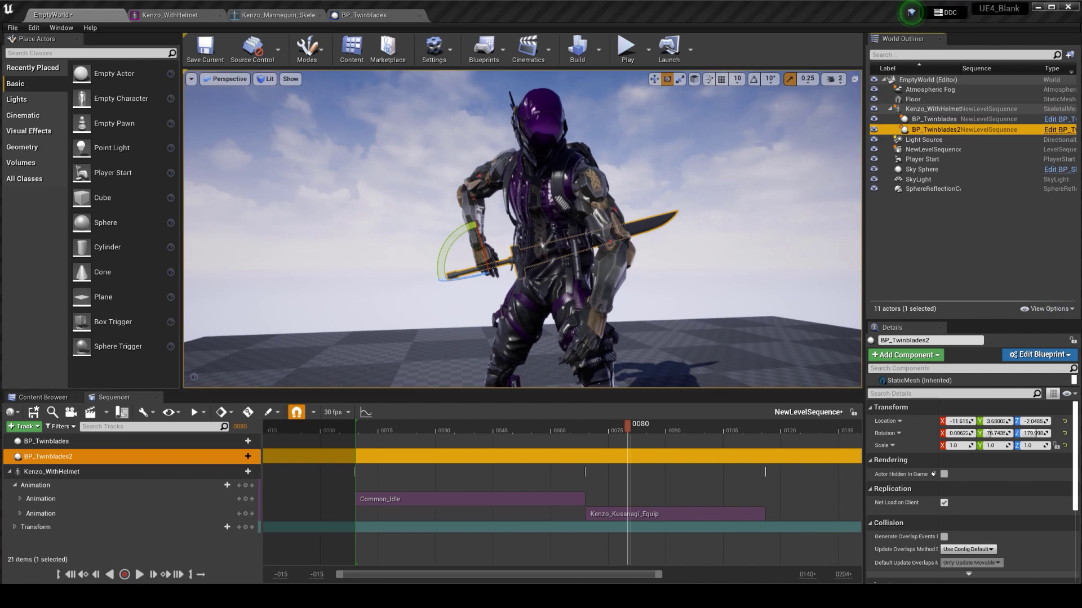
Step: Give BP_Twinblades2 a visibility track keyed at frame 0080
left_click(241, 458)
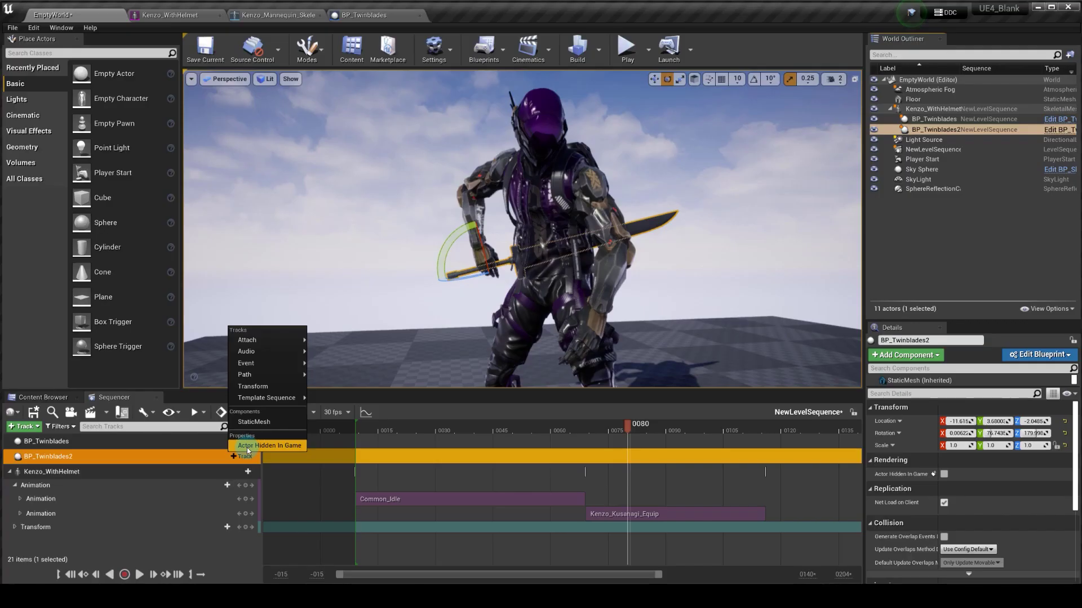
left_click(515, 326)
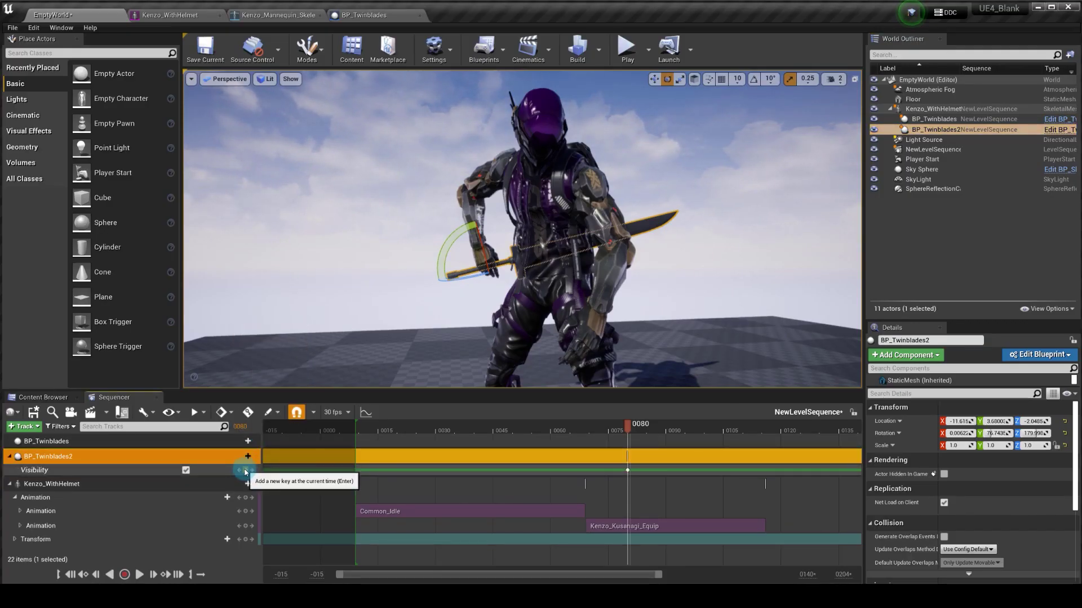
left_click(633, 477)
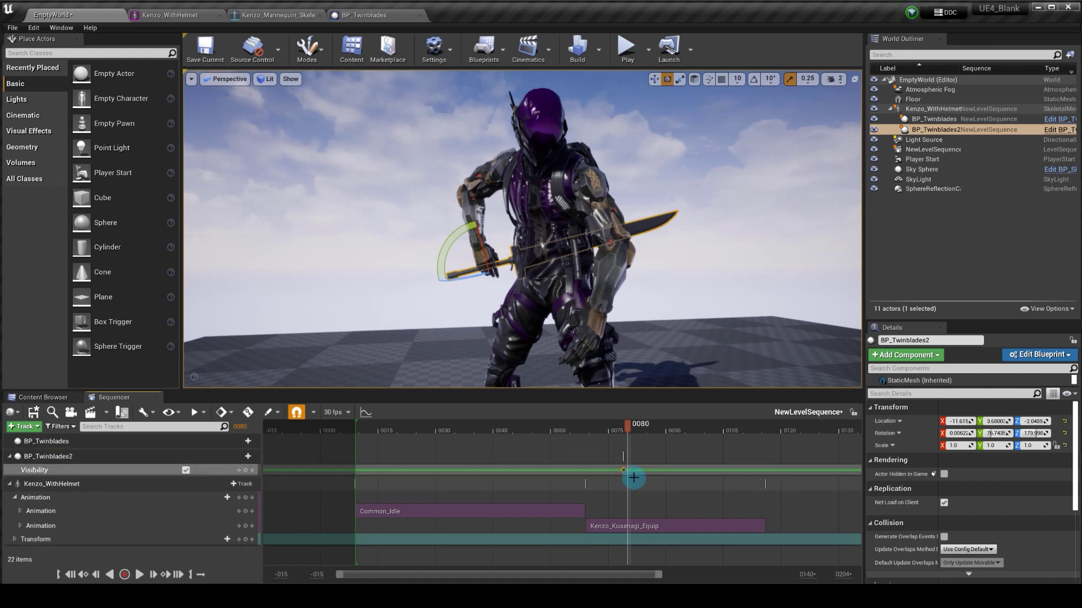
left_click(246, 471)
Step: Give BP_Twinblades a visibility track and key it hidden at frame 0079
left_click(163, 442)
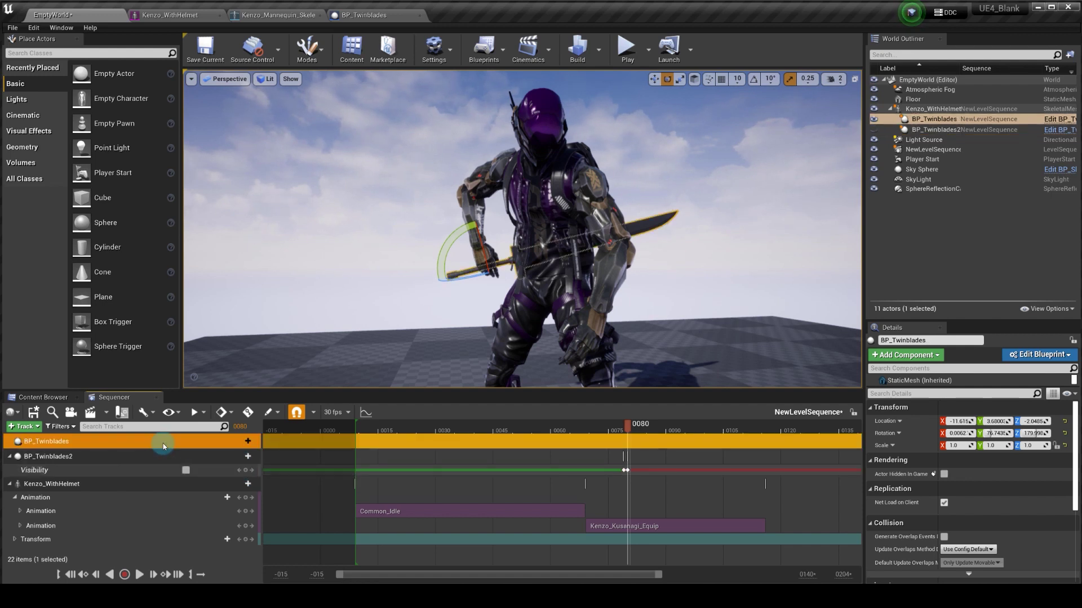
left_click(230, 444)
left_click(261, 562)
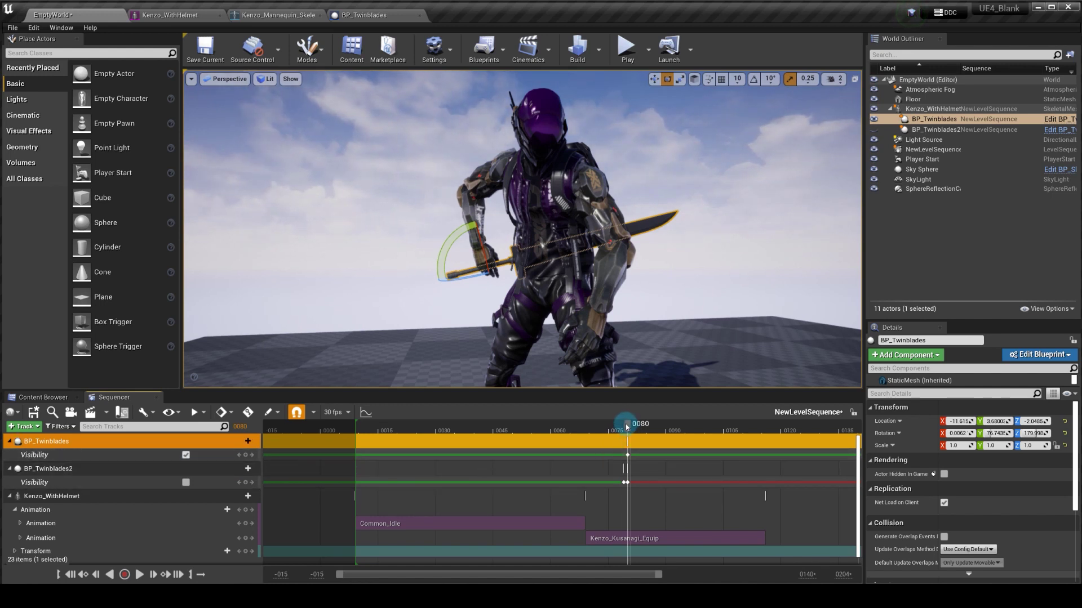
left_click_drag(625, 424, 623, 424)
left_click(186, 455)
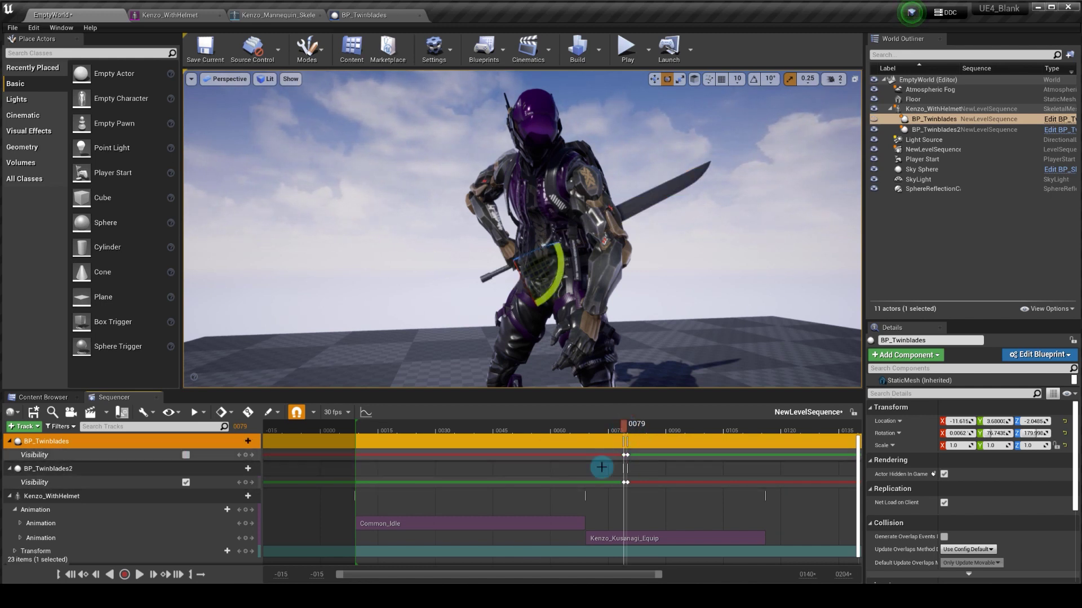
left_click(120, 464)
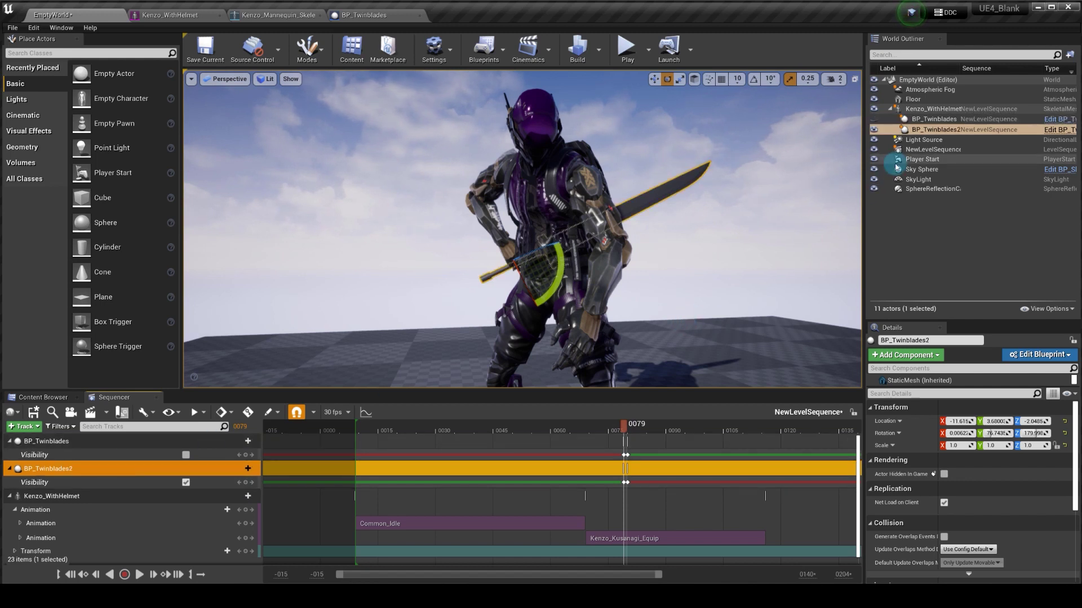
Step: Detach BP_Twinblades2, then attach it to Kenzo_WithHelmet at the pelvis bone
left_click_drag(941, 218, 941, 219)
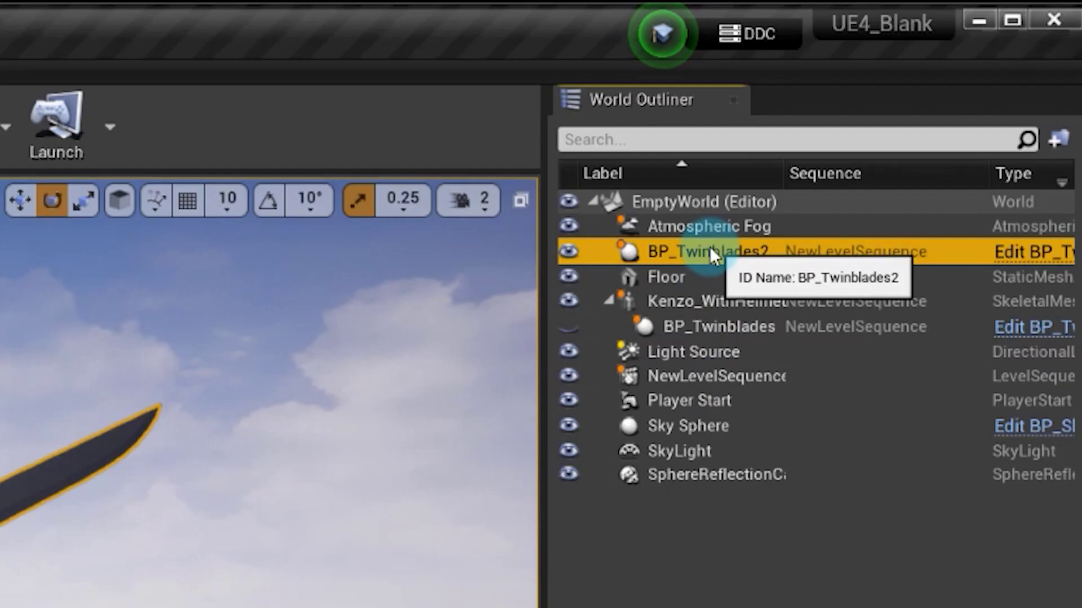
left_click_drag(928, 98, 923, 121)
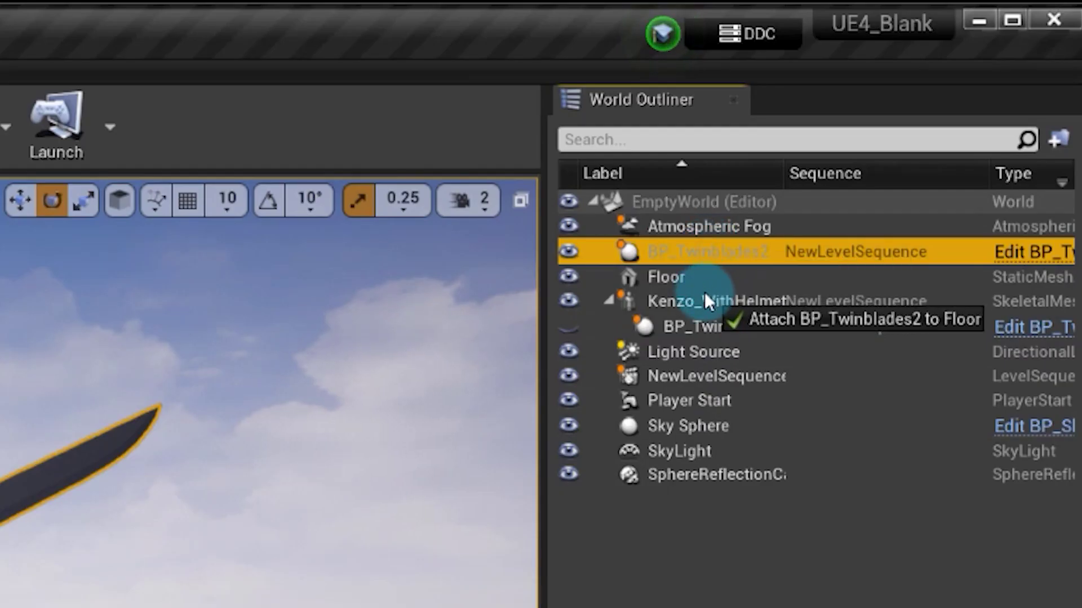
left_click_drag(694, 303, 694, 304)
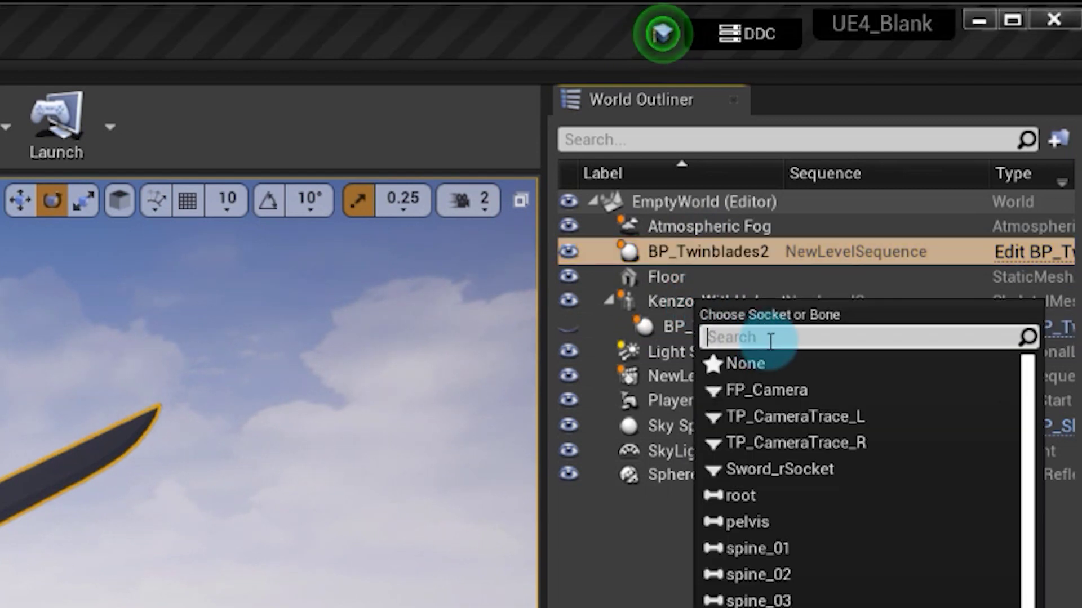
left_click(794, 521)
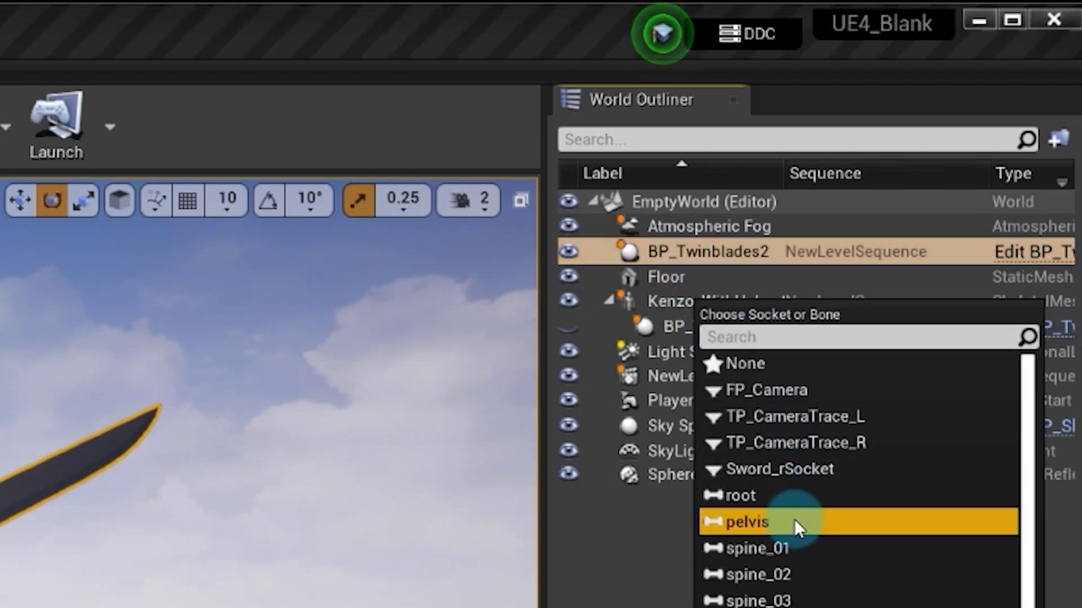
left_click(793, 519)
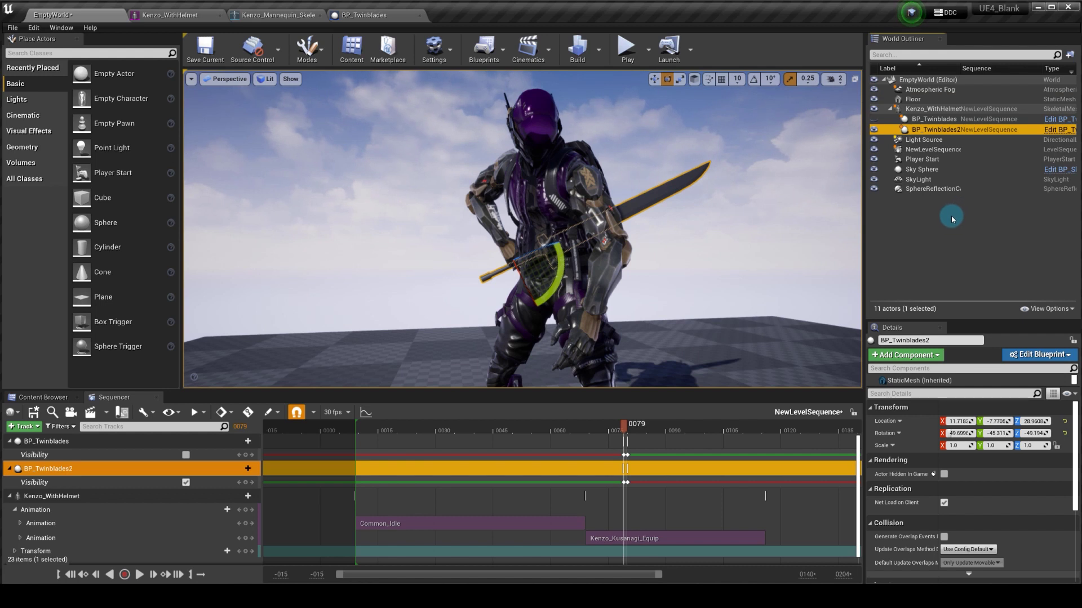
left_click(959, 213)
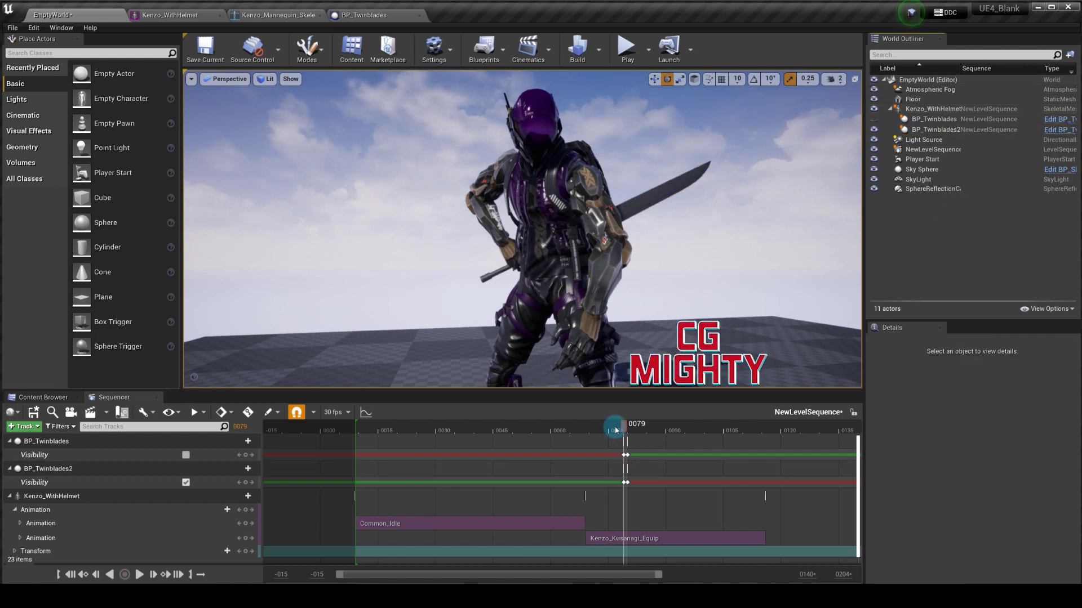
mouse_move(615, 429)
left_mouse_down()
mouse_move(444, 439)
mouse_move(493, 451)
mouse_move(362, 445)
left_mouse_up()
key("space")
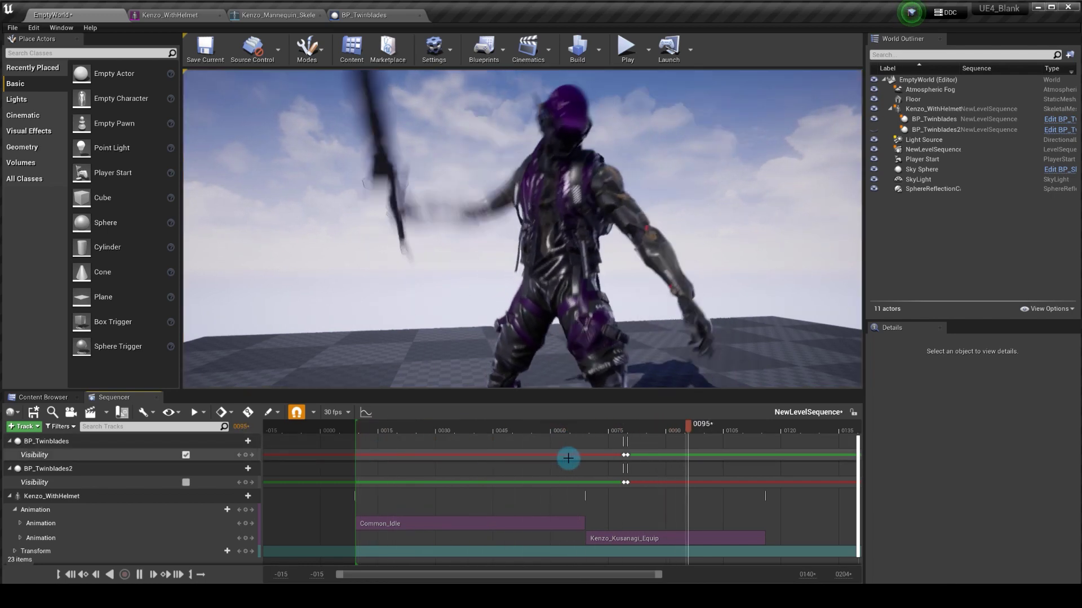
key("space")
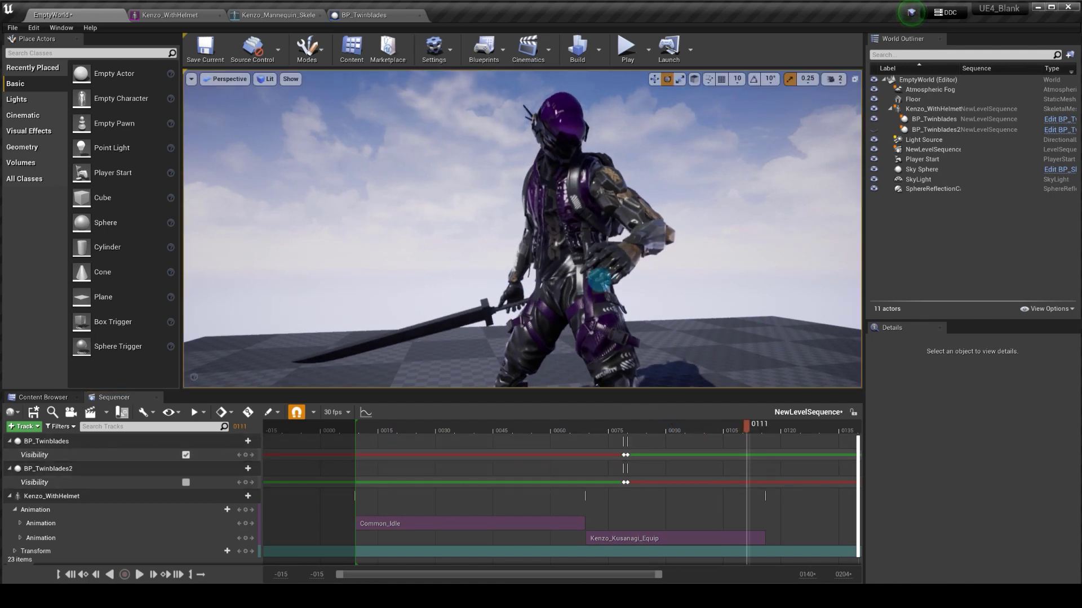
left_click_drag(600, 280, 339, 282, "alt")
left_click_drag(507, 429, 360, 439)
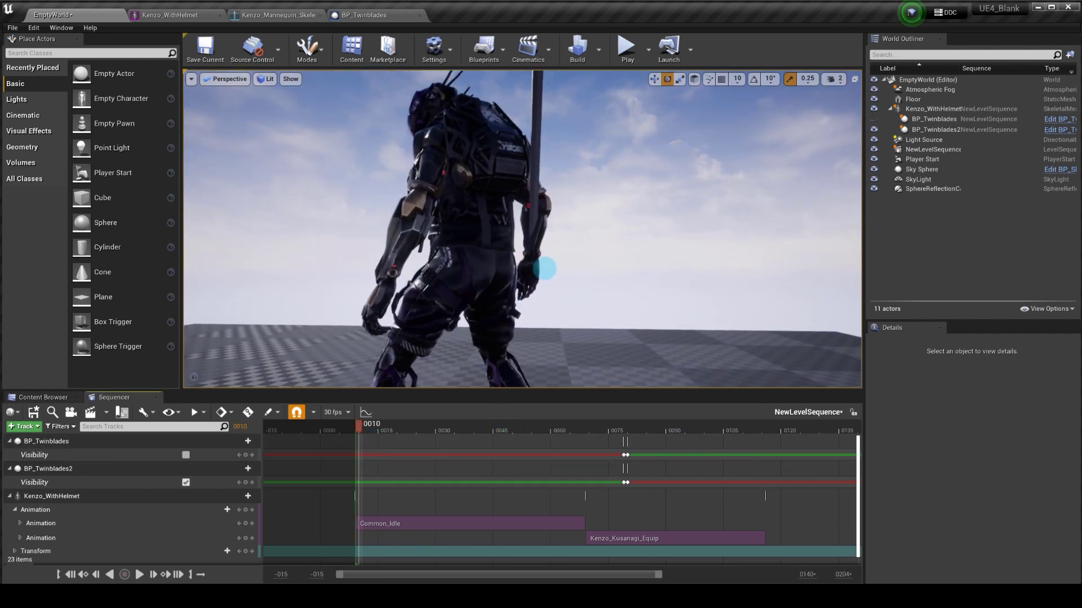
mouse_move(544, 269)
left_mouse_down("alt")
mouse_move(434, 262)
mouse_move(568, 290)
left_mouse_up("alt")
key("space")
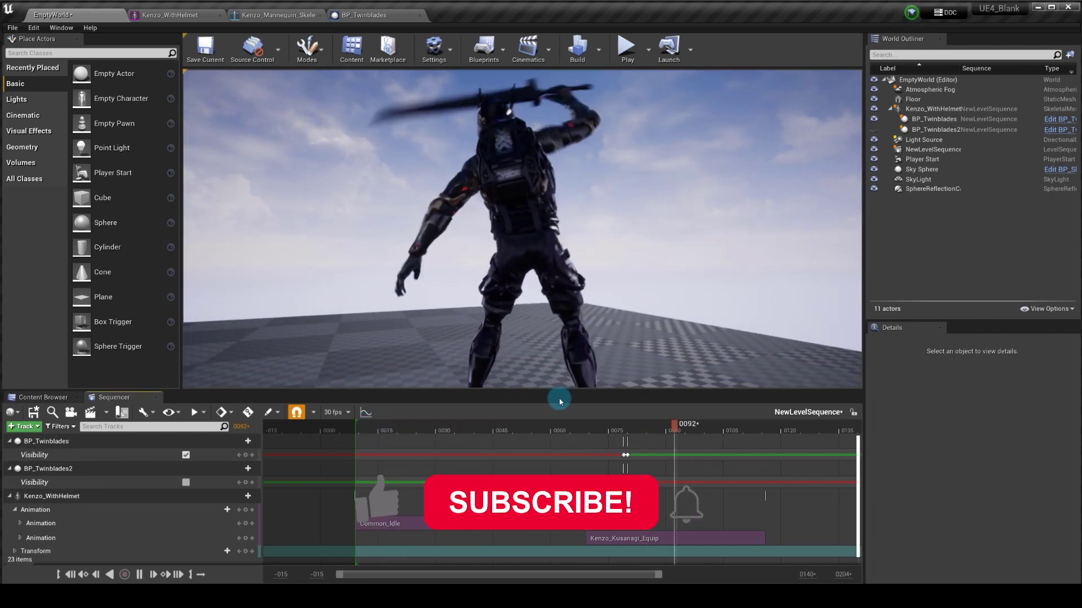
key("space")
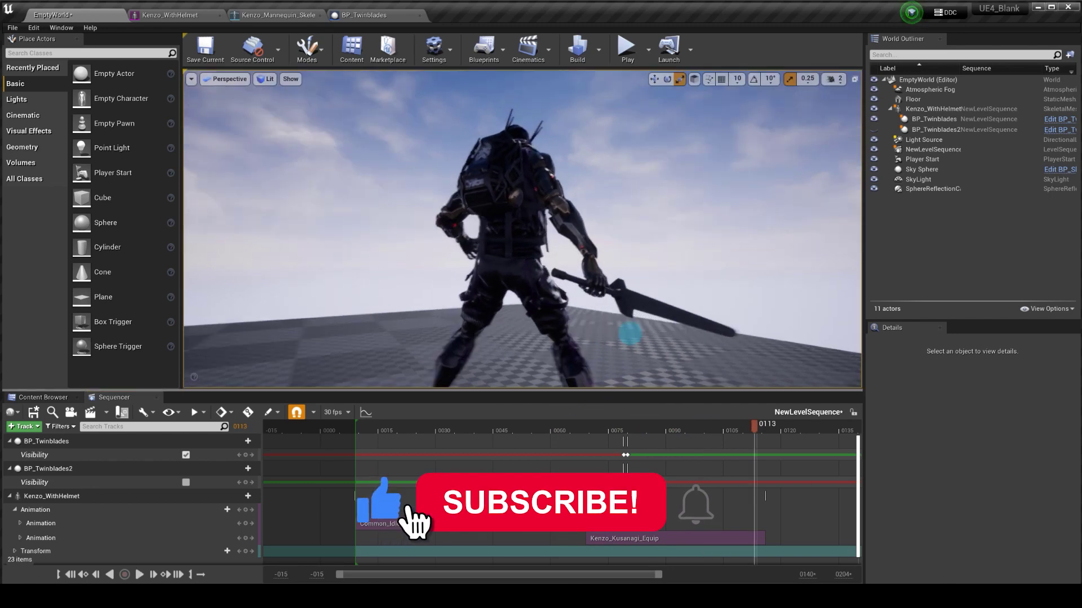